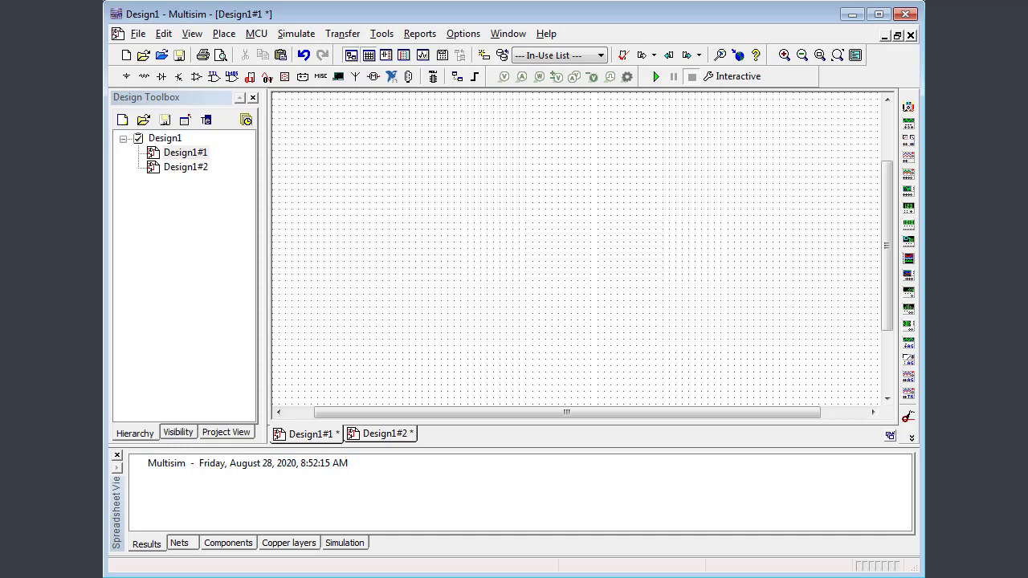
# Show Help > About Multisim to check application version 14.2.0 and database version 14.1.a.
pyautogui.click(545, 34)
pyautogui.click(572, 201)
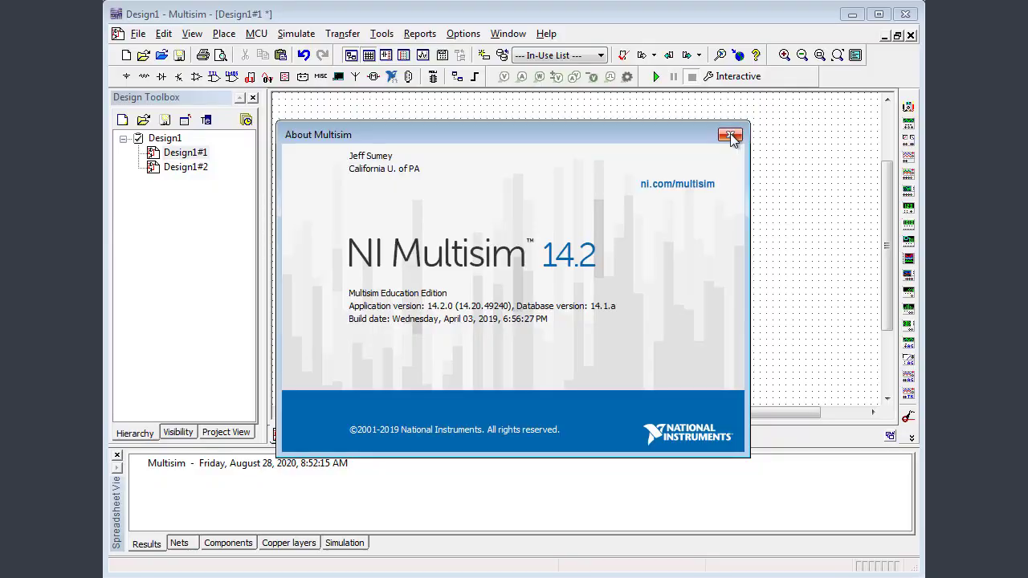
# Dismiss the About Multisim dialog to return to the blank Design1#1 sheet.
pyautogui.click(730, 134)
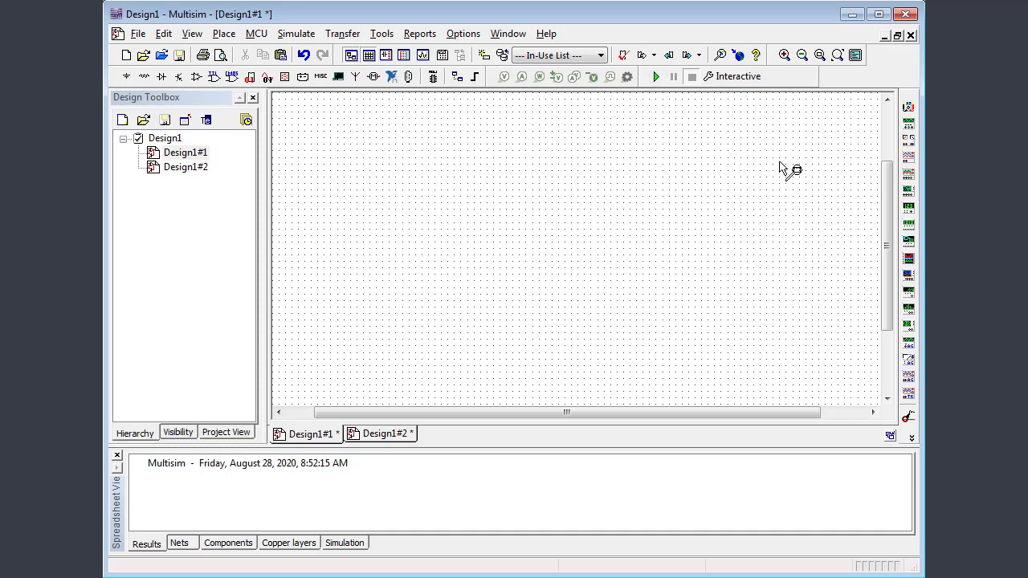
pyautogui.press('Escape')
pyautogui.click(838, 58)
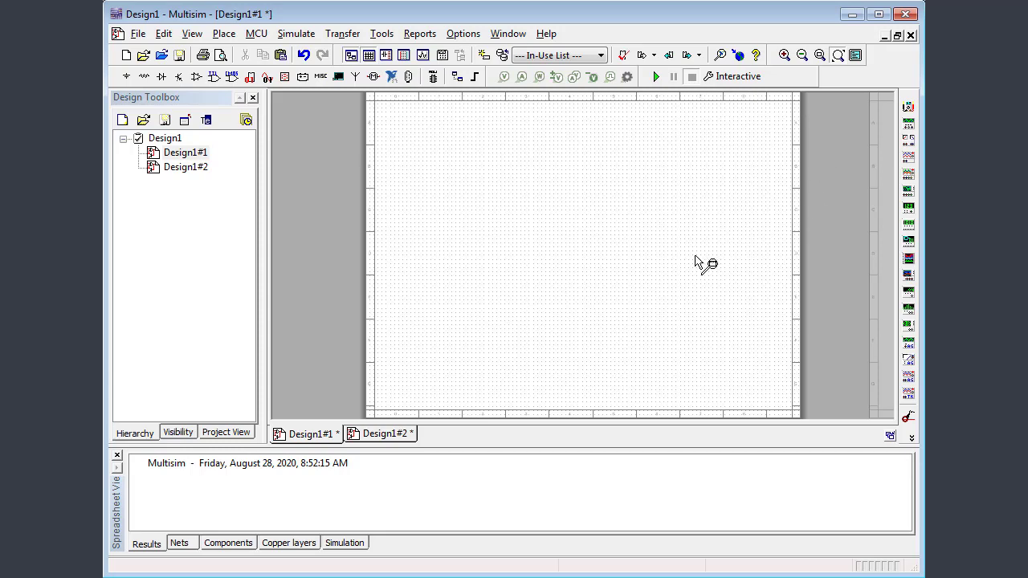
pyautogui.click(785, 56)
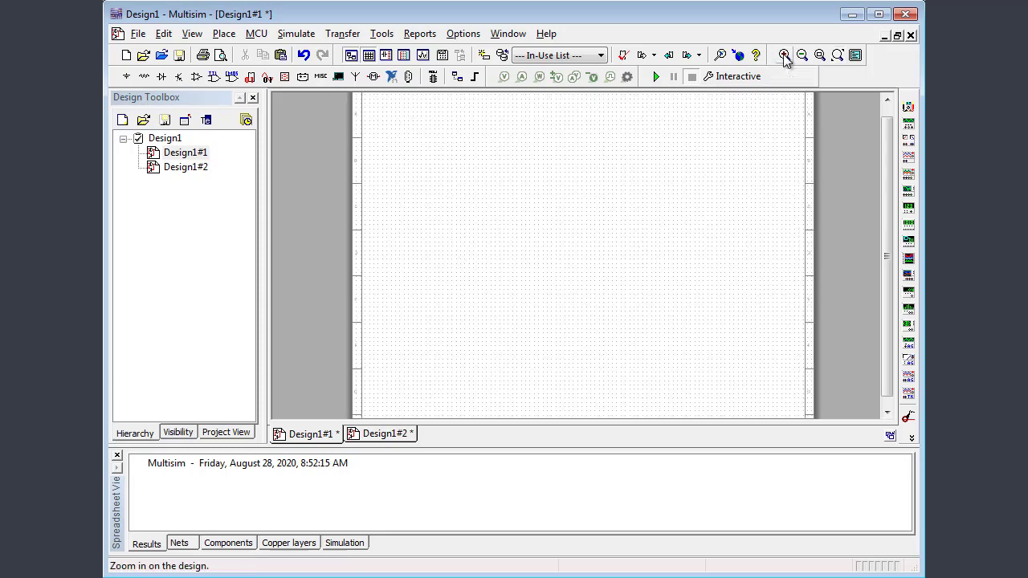
pyautogui.click(784, 56)
pyautogui.click(785, 56)
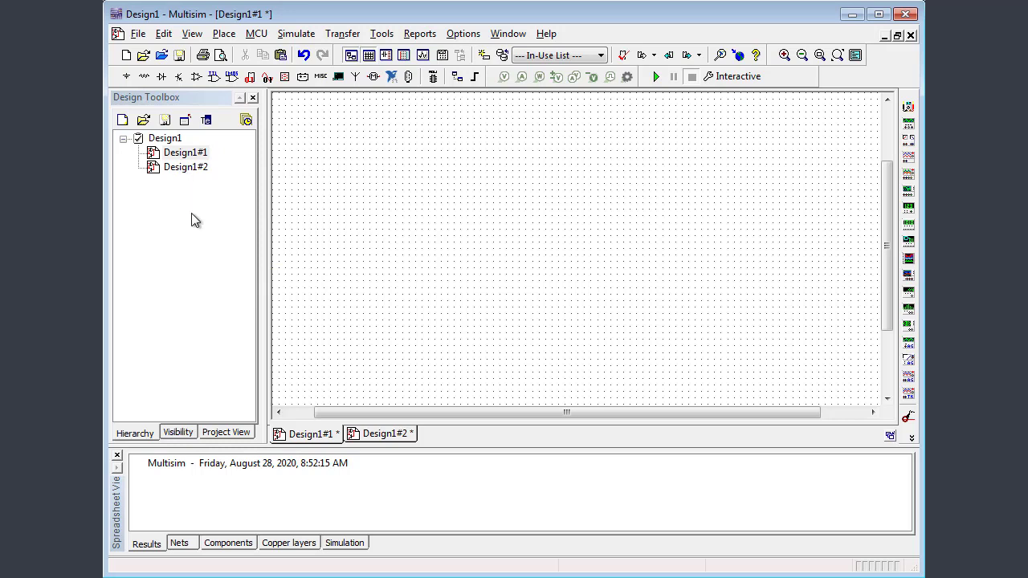
pyautogui.doubleClick(178, 169)
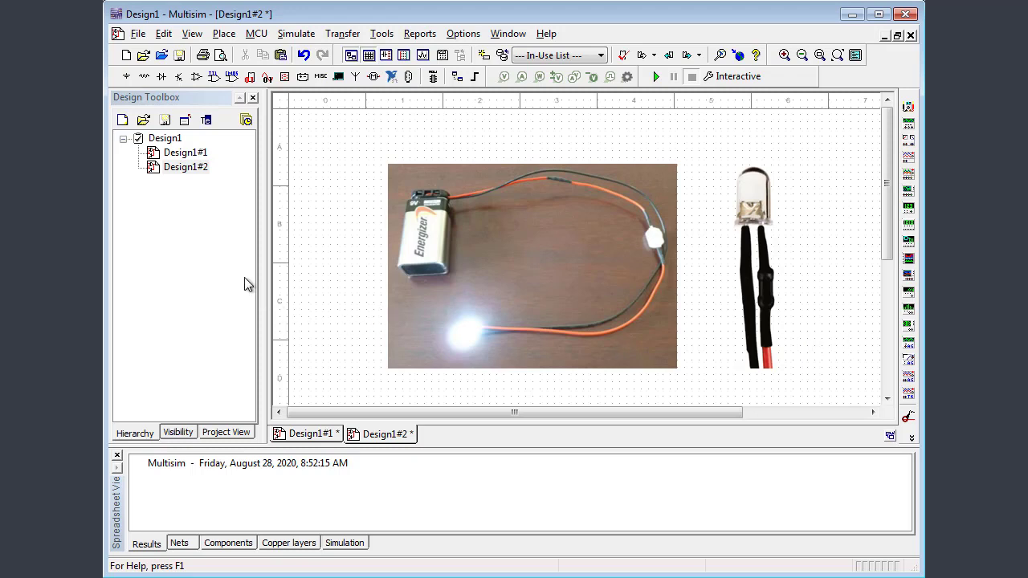
pyautogui.doubleClick(177, 153)
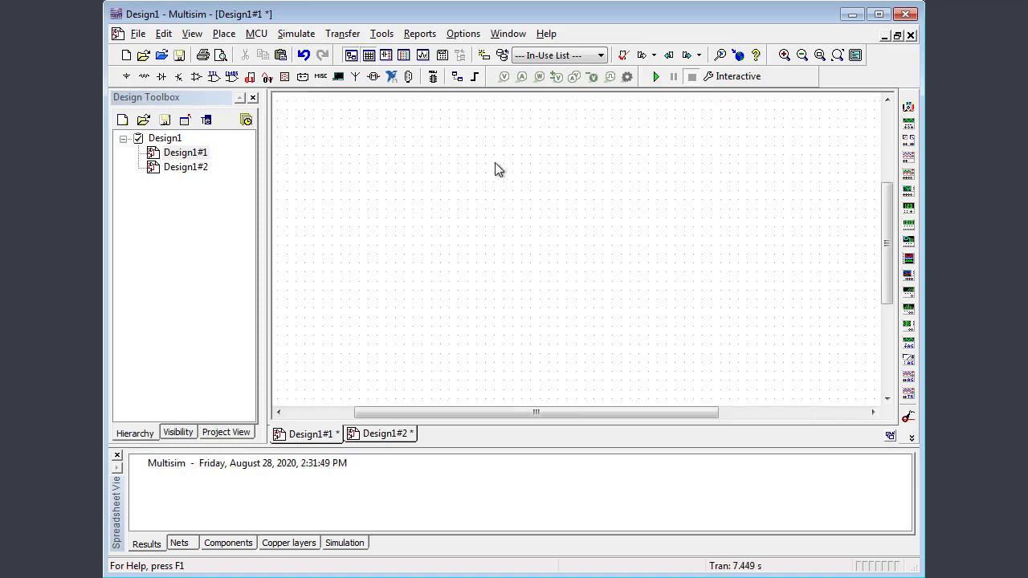
# Select DC_POWER from the Sources group's POWER_SOURCES family in the component browser.
pyautogui.click(224, 35)
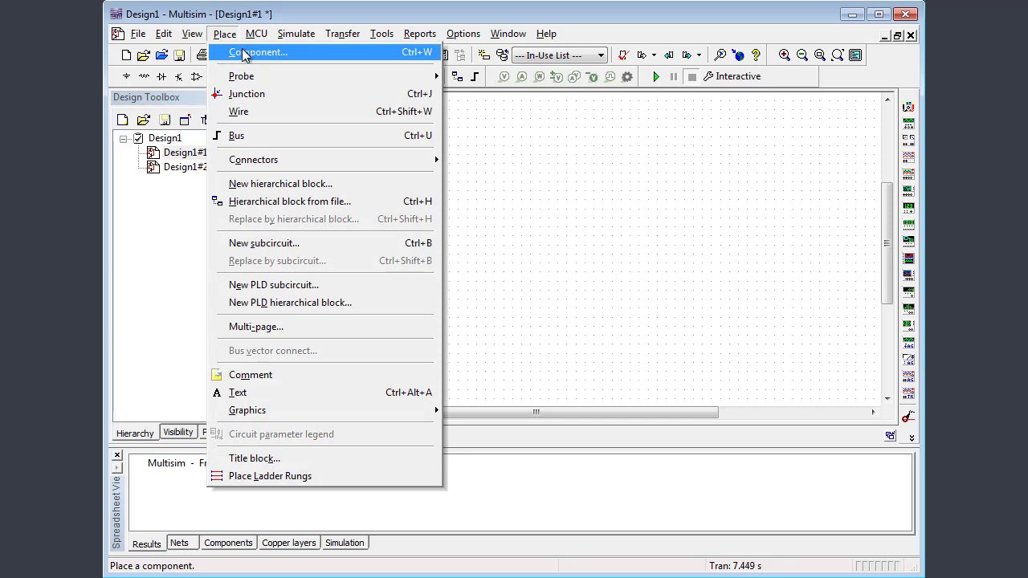
pyautogui.click(245, 53)
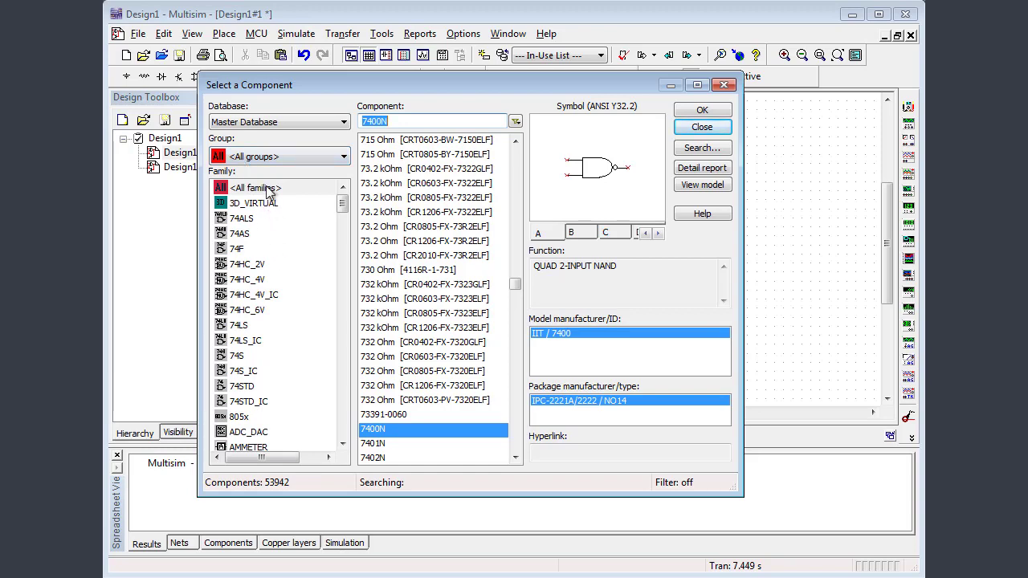
pyautogui.moveTo(342, 206)
pyautogui.mouseDown()
pyautogui.moveTo(345, 438)
pyautogui.moveTo(338, 203)
pyautogui.moveTo(331, 210)
pyautogui.mouseUp()
pyautogui.click(303, 158)
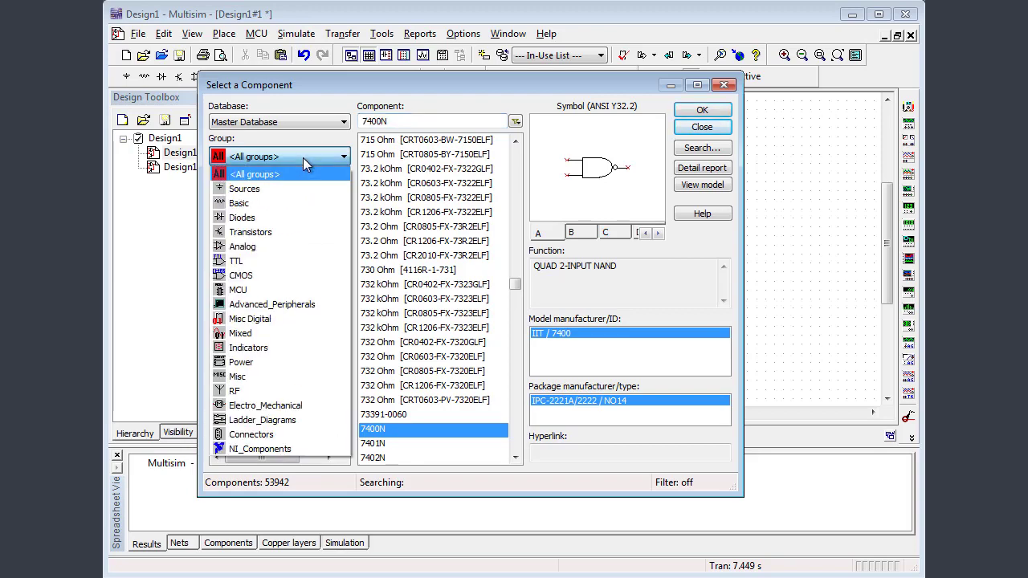
pyautogui.click(240, 190)
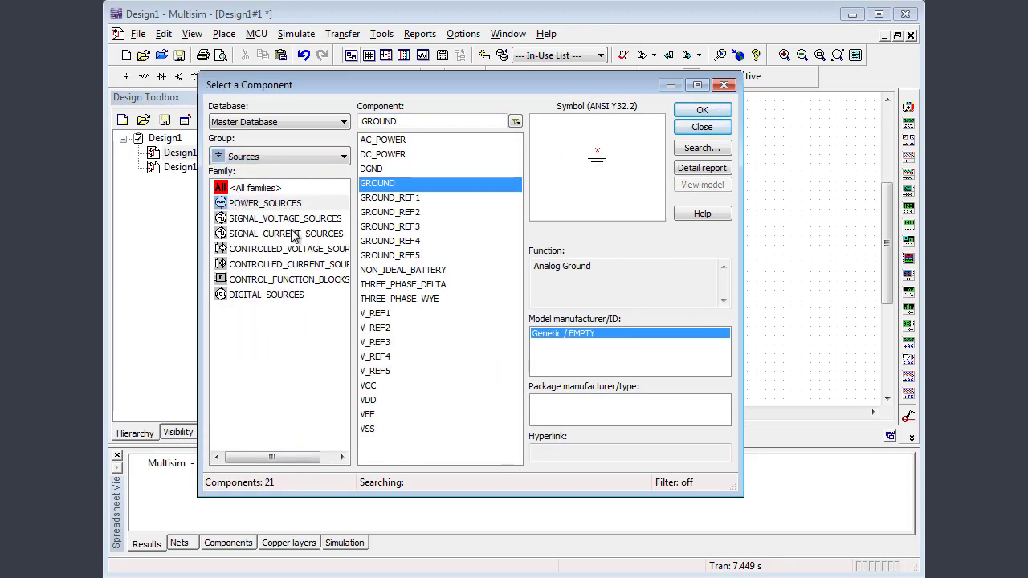
pyautogui.click(249, 206)
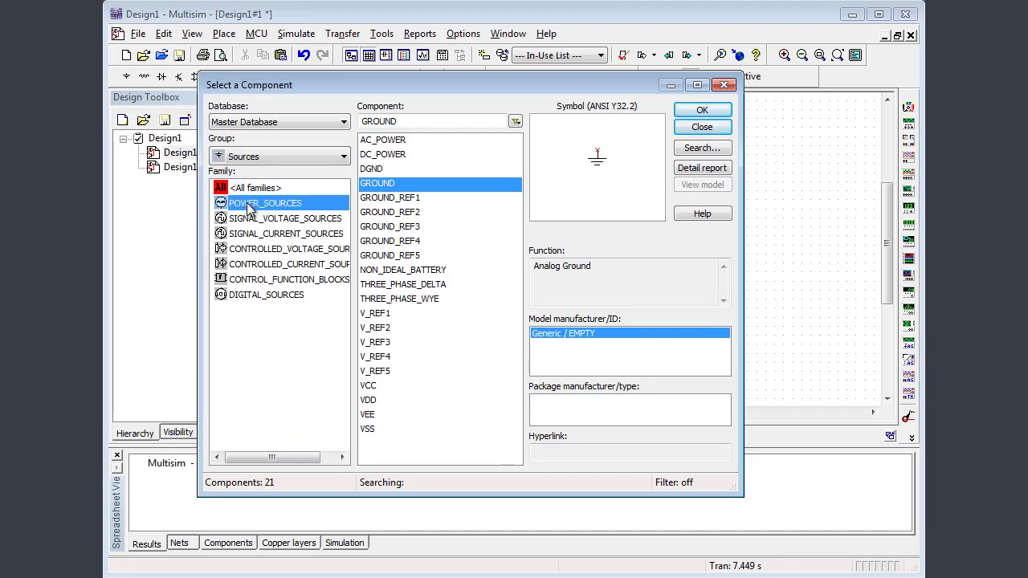
pyautogui.click(383, 142)
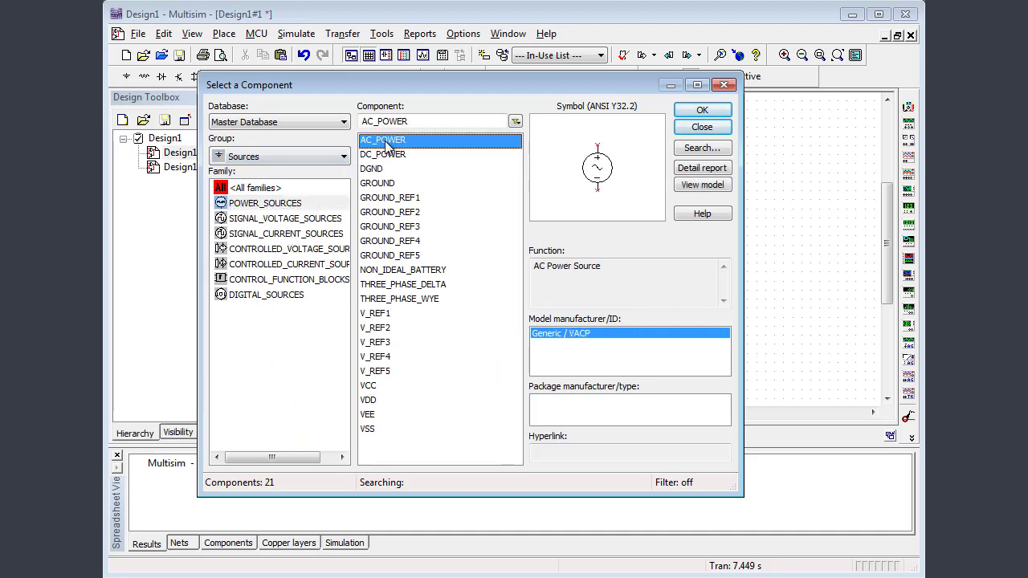
pyautogui.click(380, 158)
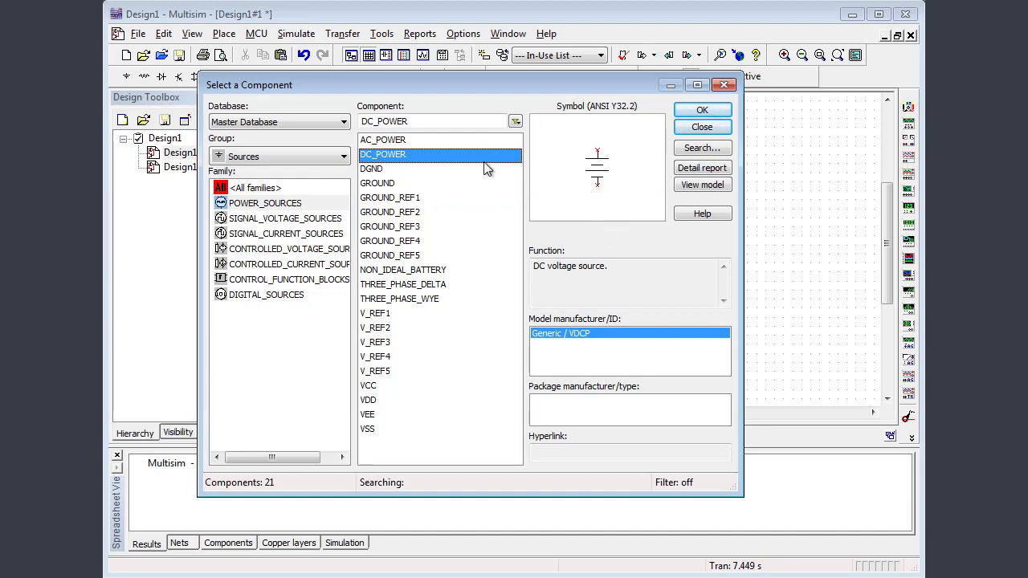
pyautogui.click(703, 111)
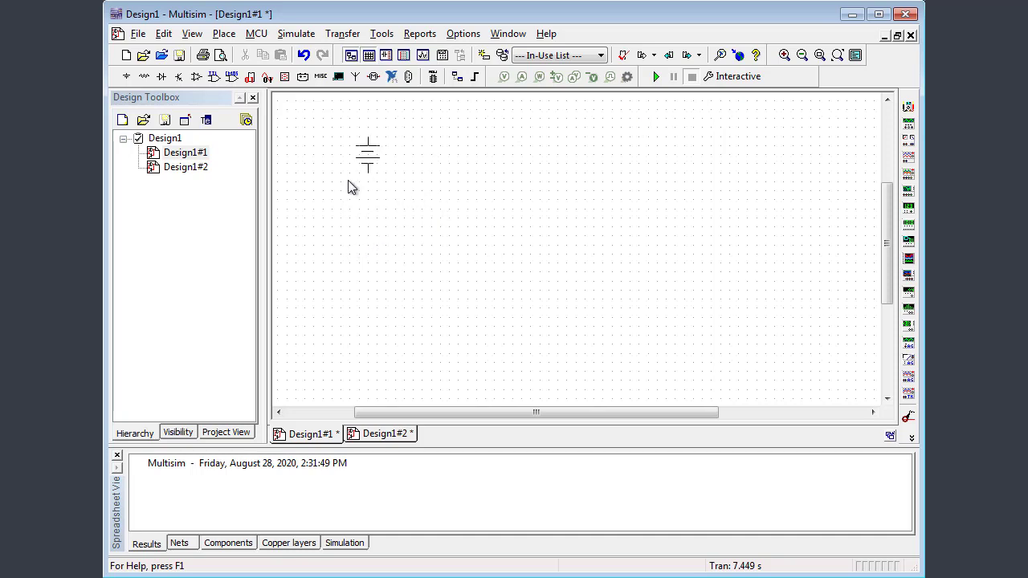
# Drop the 12V source V1 at the upper left and select the Basic > SWITCH > SPST switch.
pyautogui.click(377, 246)
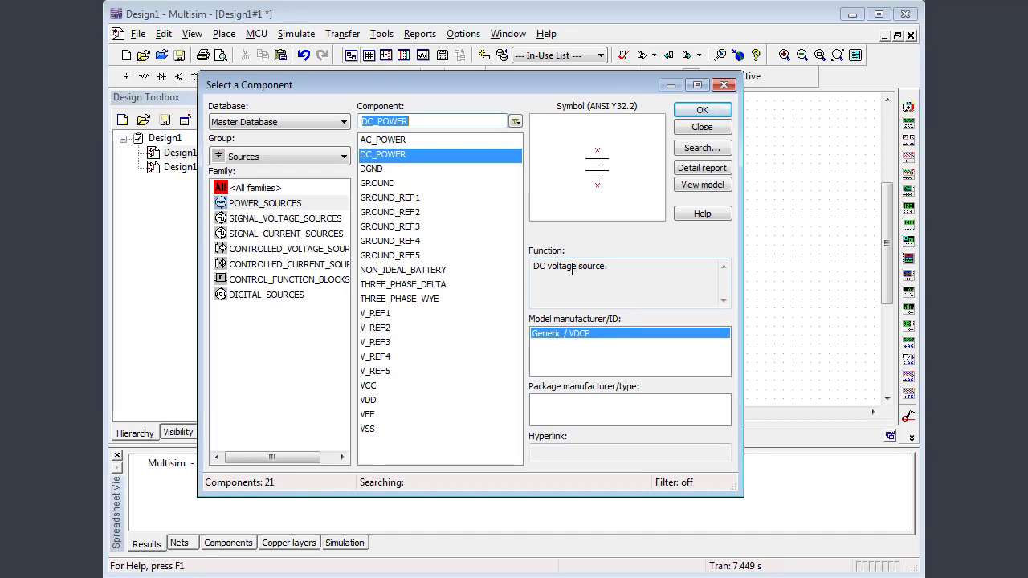
pyautogui.click(331, 160)
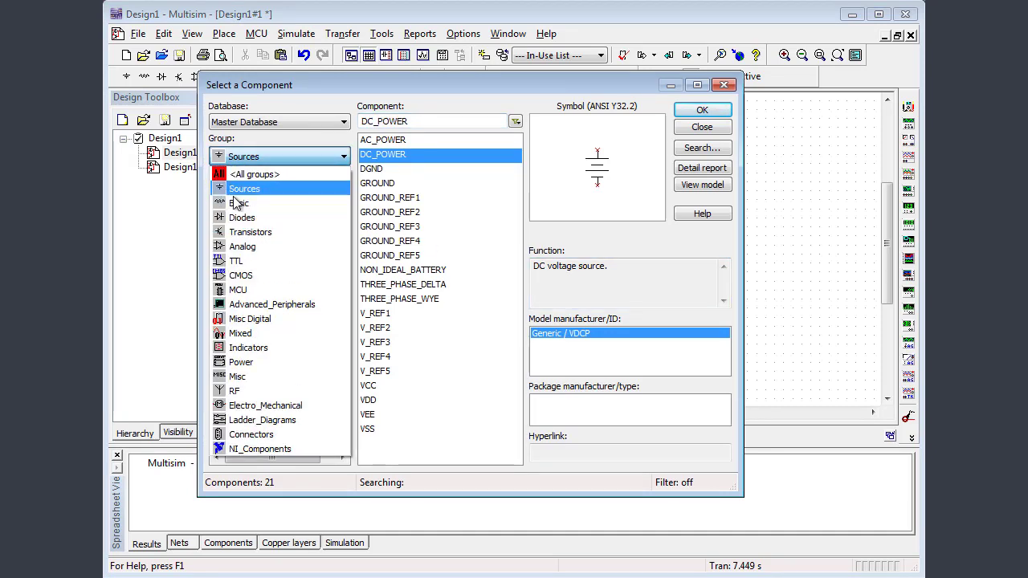
pyautogui.click(237, 204)
pyautogui.click(245, 268)
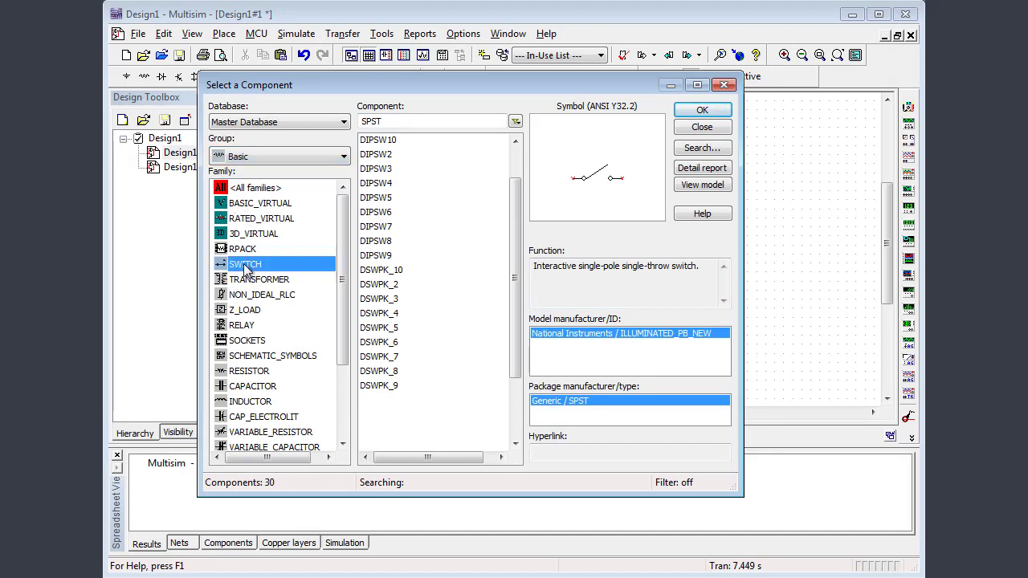
pyautogui.moveTo(515, 259); pyautogui.dragTo(515, 347)
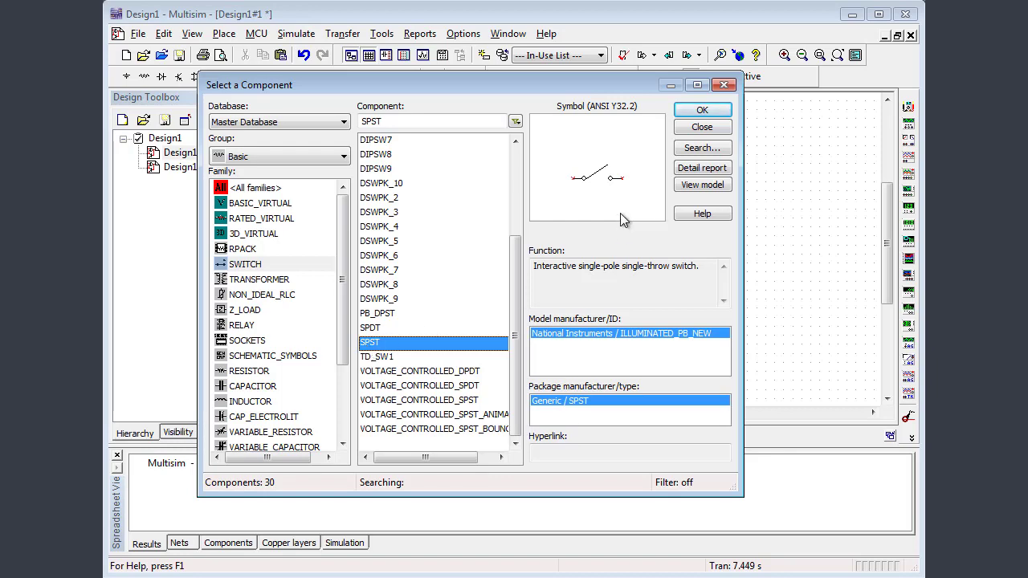
pyautogui.click(702, 110)
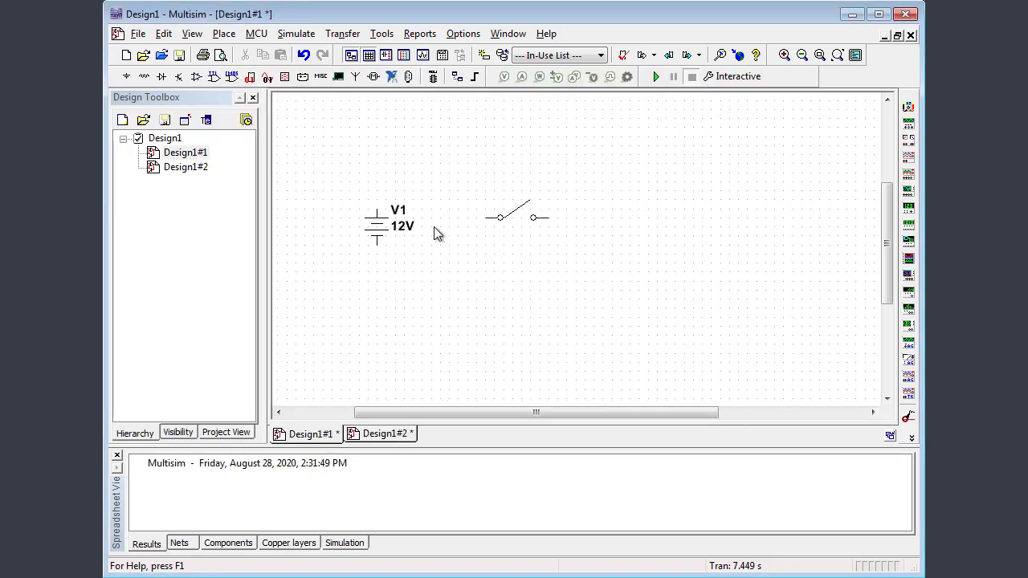
# Place switch S1 above the battery and select the Diodes > LED > LED_red part.
pyautogui.click(459, 191)
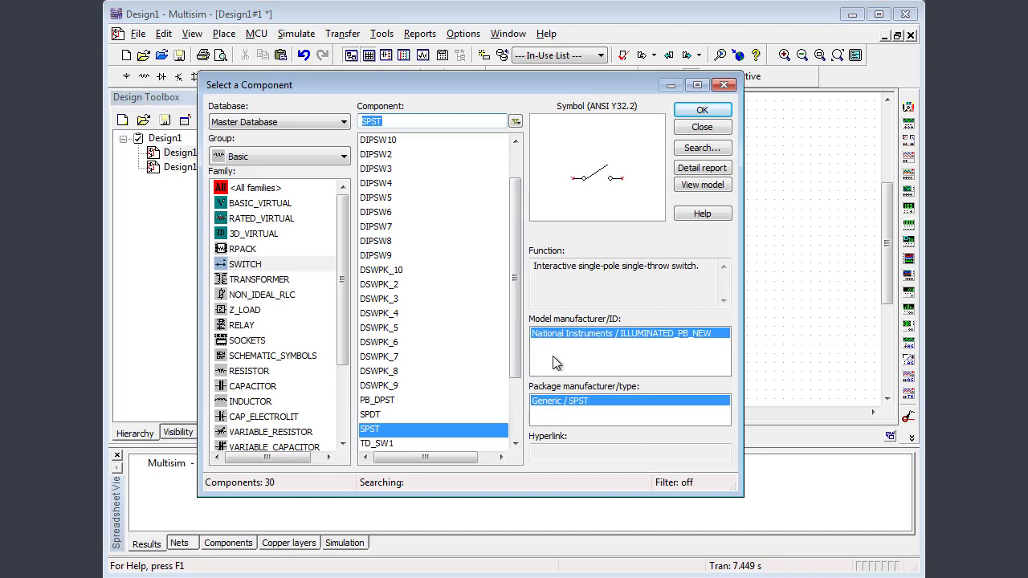
pyautogui.click(344, 156)
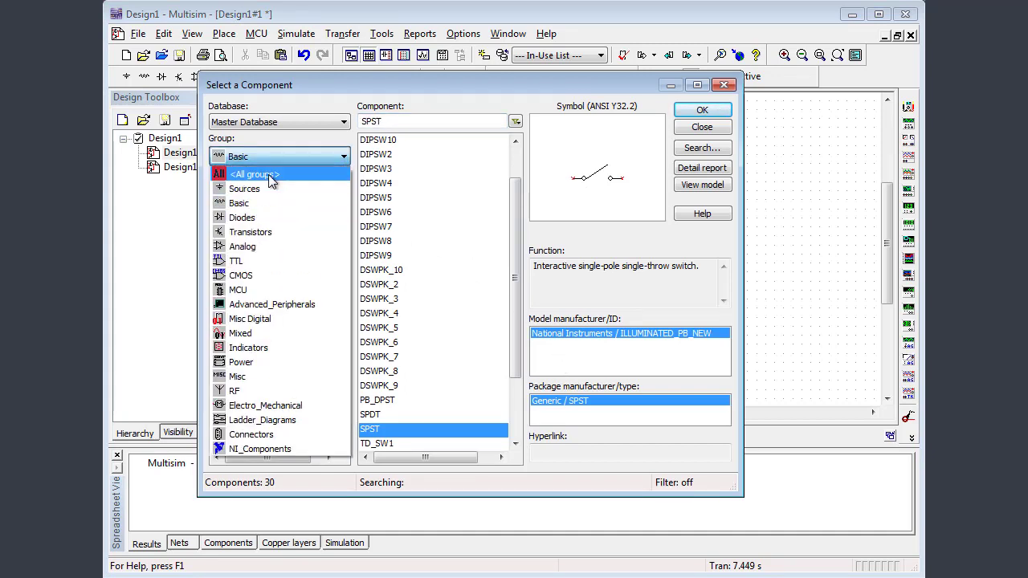
pyautogui.click(243, 218)
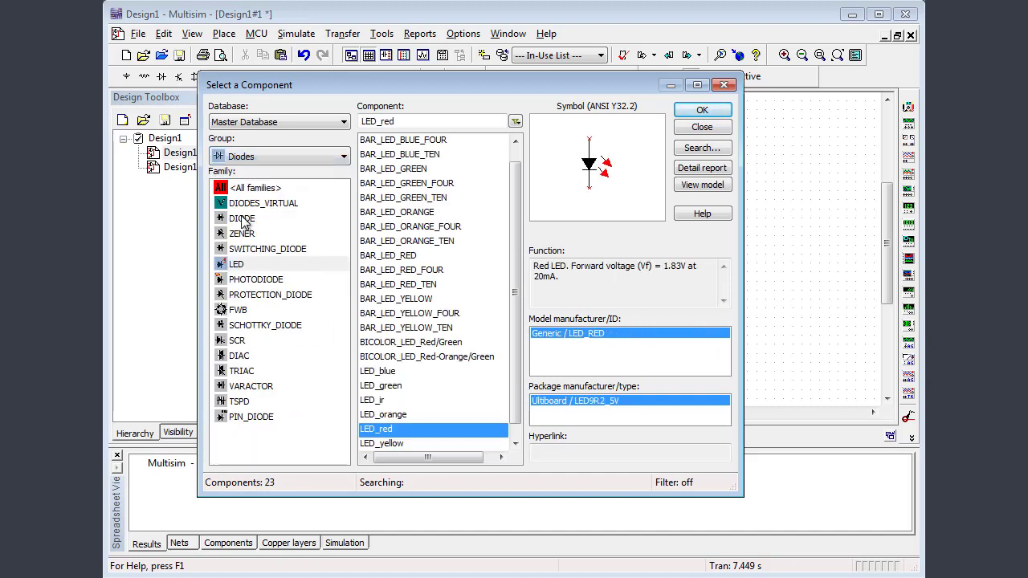
pyautogui.click(237, 265)
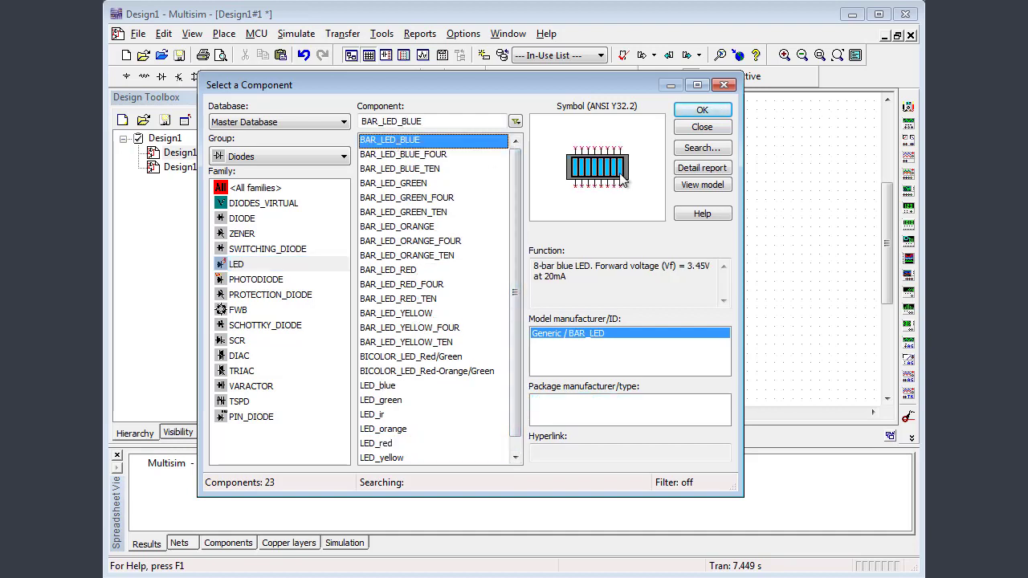
pyautogui.moveTo(517, 291); pyautogui.dragTo(517, 303)
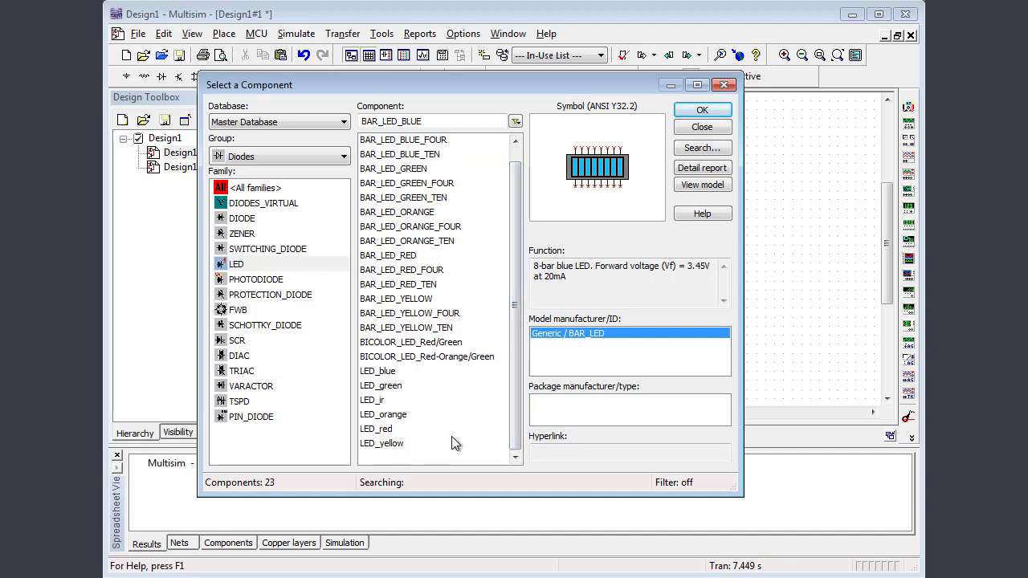
pyautogui.click(376, 429)
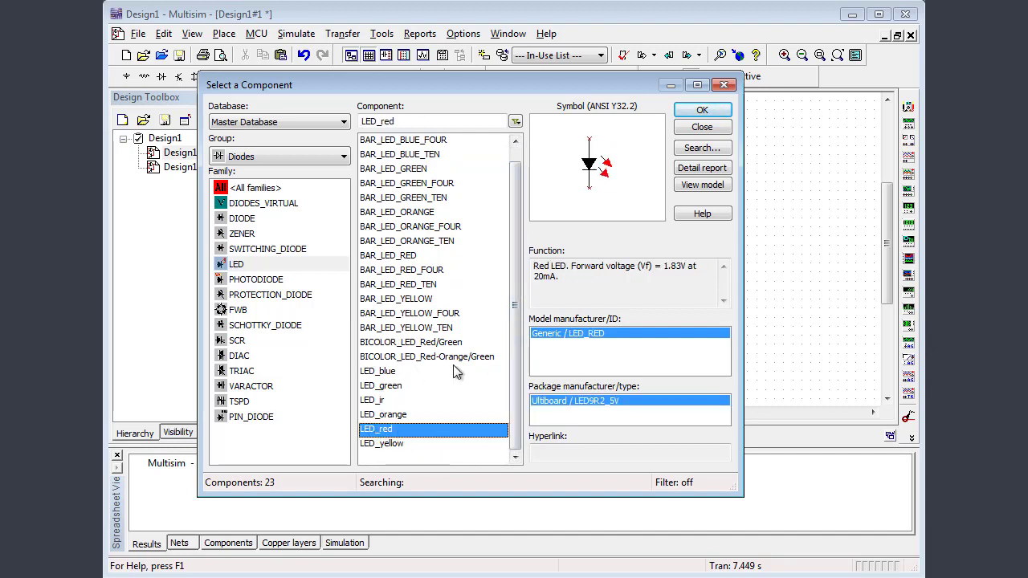
pyautogui.click(698, 114)
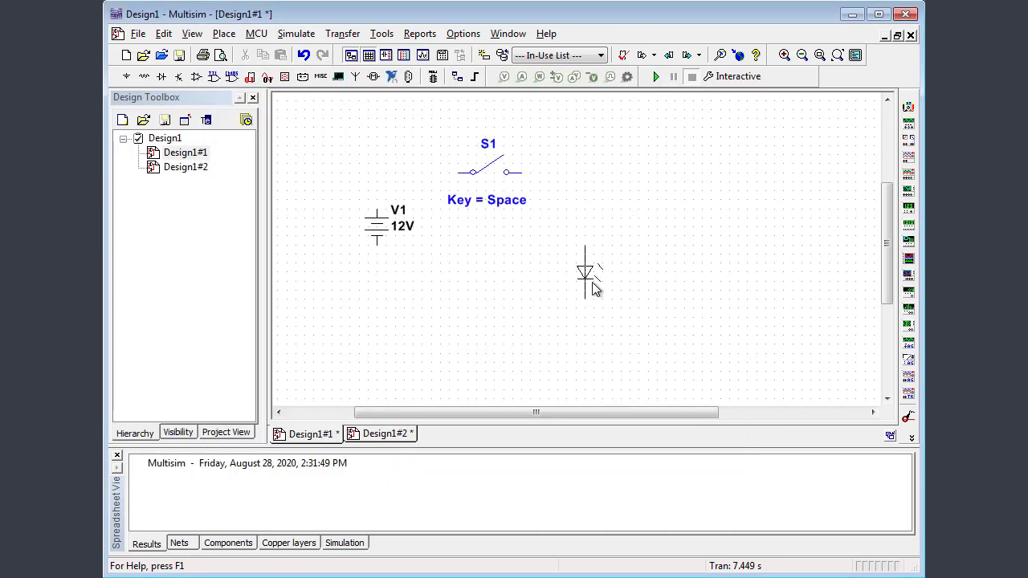
# Drop LED1 right of the switch, then nudge V1 left and S1 up-right.
pyautogui.click(613, 246)
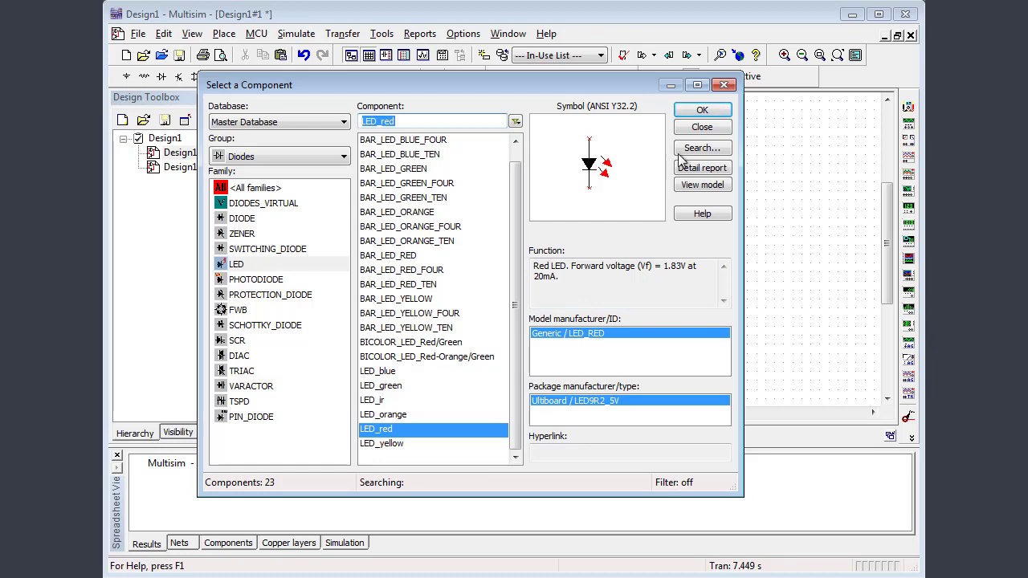
pyautogui.click(701, 128)
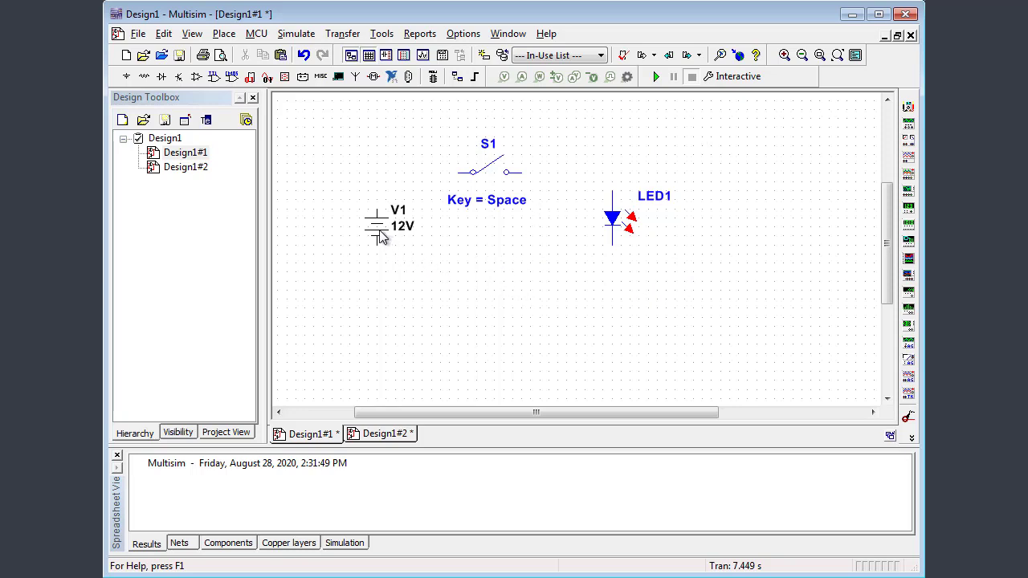
pyautogui.moveTo(380, 234)
pyautogui.mouseDown()
pyautogui.moveTo(380, 278)
pyautogui.moveTo(362, 260)
pyautogui.moveTo(357, 229)
pyautogui.moveTo(363, 242)
pyautogui.mouseUp()
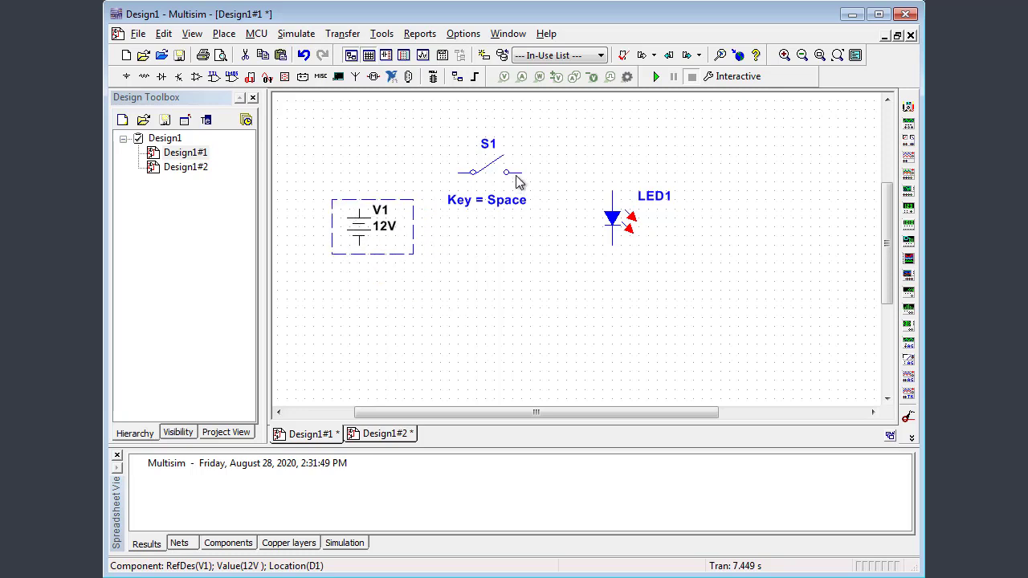
pyautogui.moveTo(518, 180); pyautogui.dragTo(528, 172)
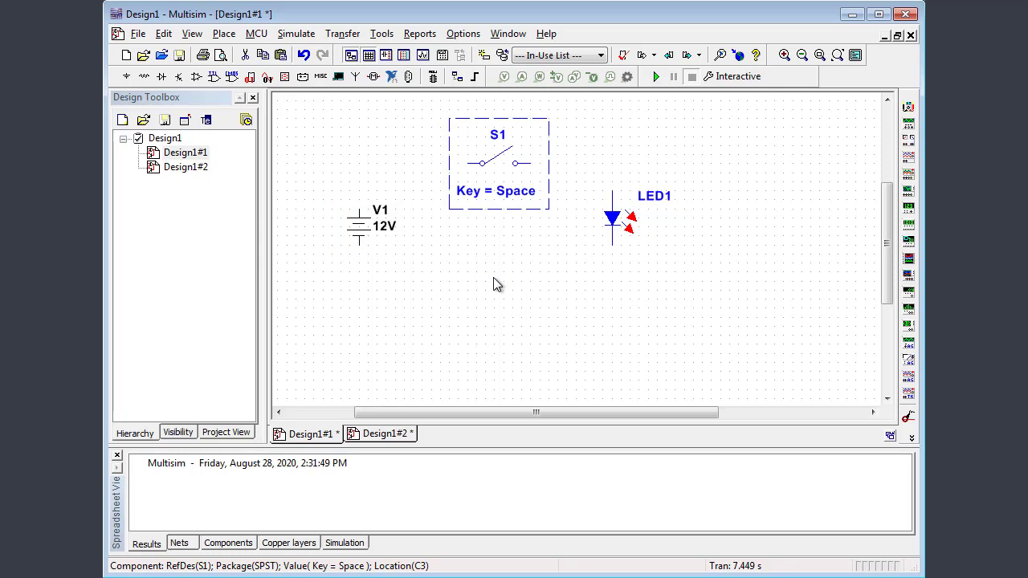
# Flip LED1 vertically, try the 90° rotations, and move it slightly lower.
pyautogui.rightClick(611, 216)
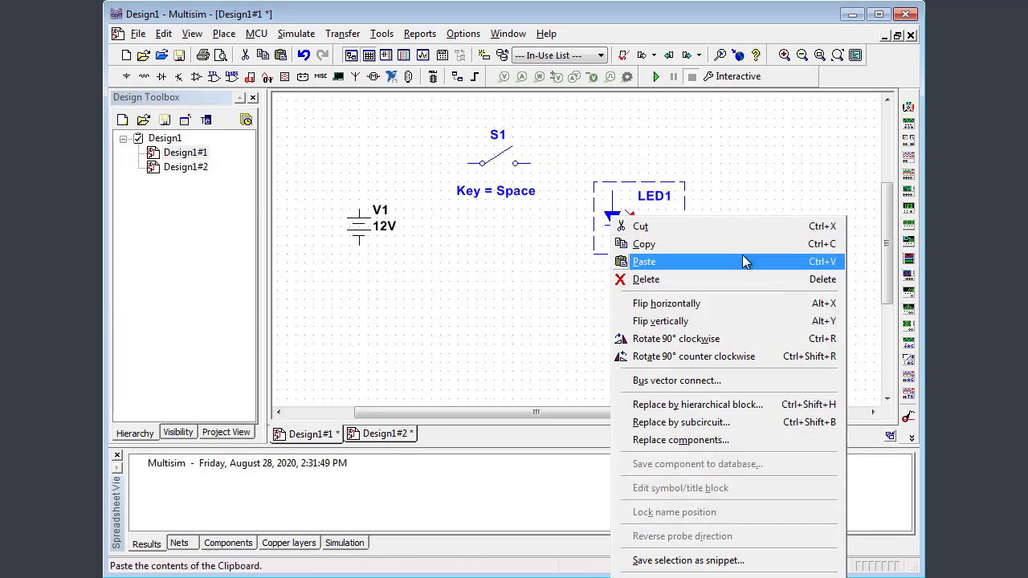
pyautogui.click(679, 321)
pyautogui.rightClick(614, 224)
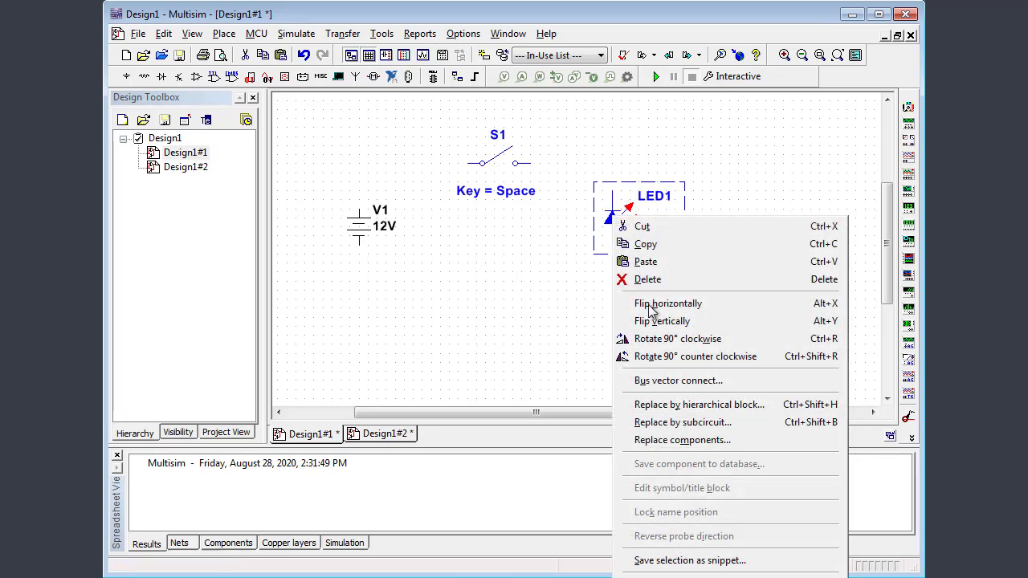
pyautogui.click(631, 335)
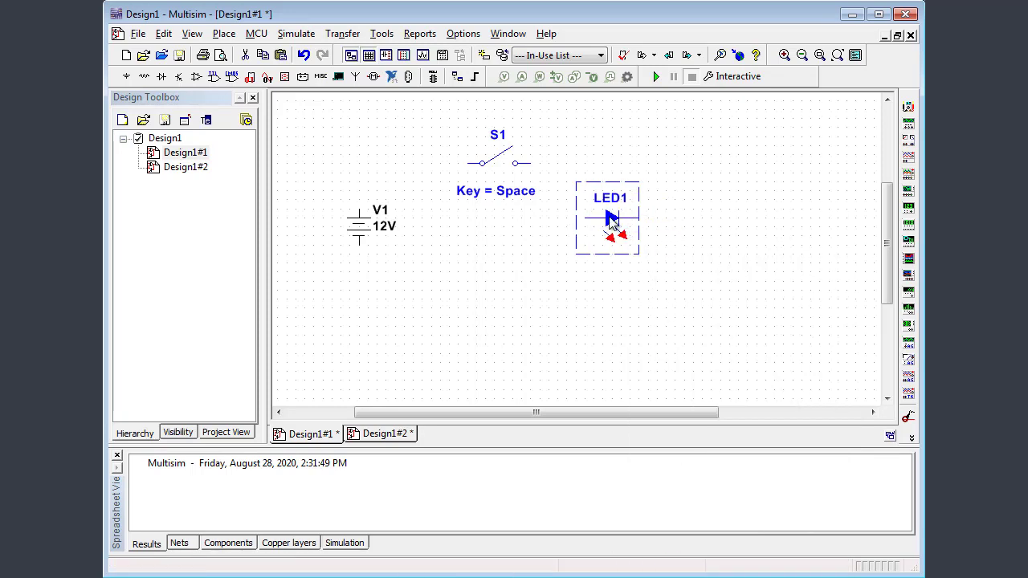
pyautogui.rightClick(608, 219)
pyautogui.click(688, 356)
pyautogui.moveTo(615, 234); pyautogui.dragTo(616, 252)
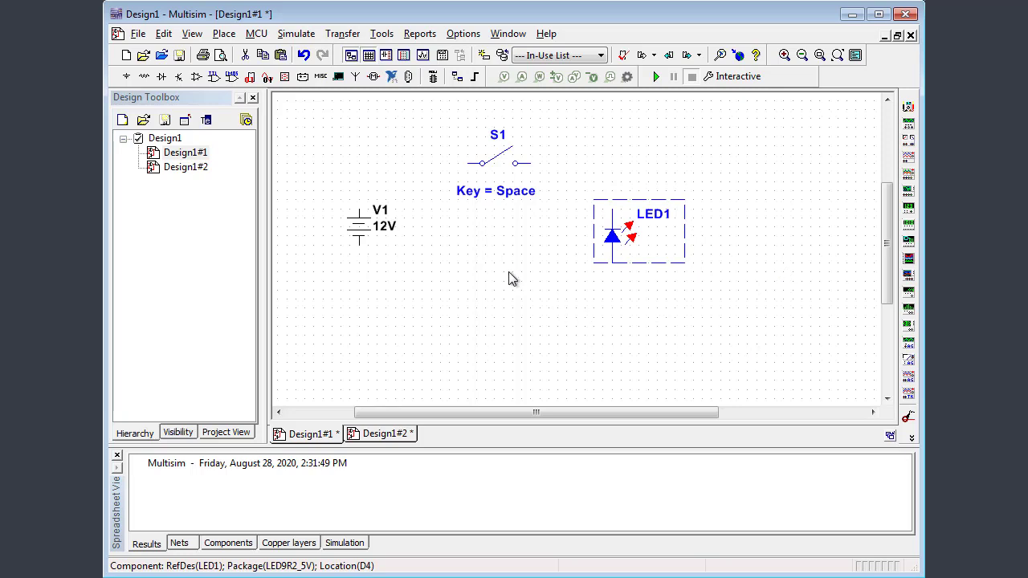
# Wire V1 to S1, S1 to LED1's top pin, and LED1's bottom pin back to V1.
pyautogui.click(448, 254)
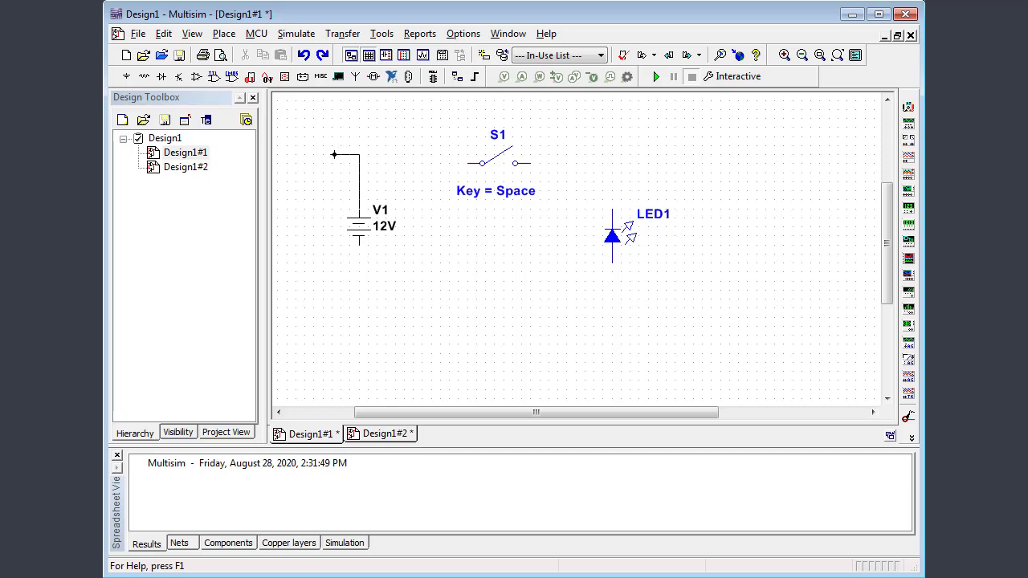
pyautogui.click(466, 163)
pyautogui.click(613, 212)
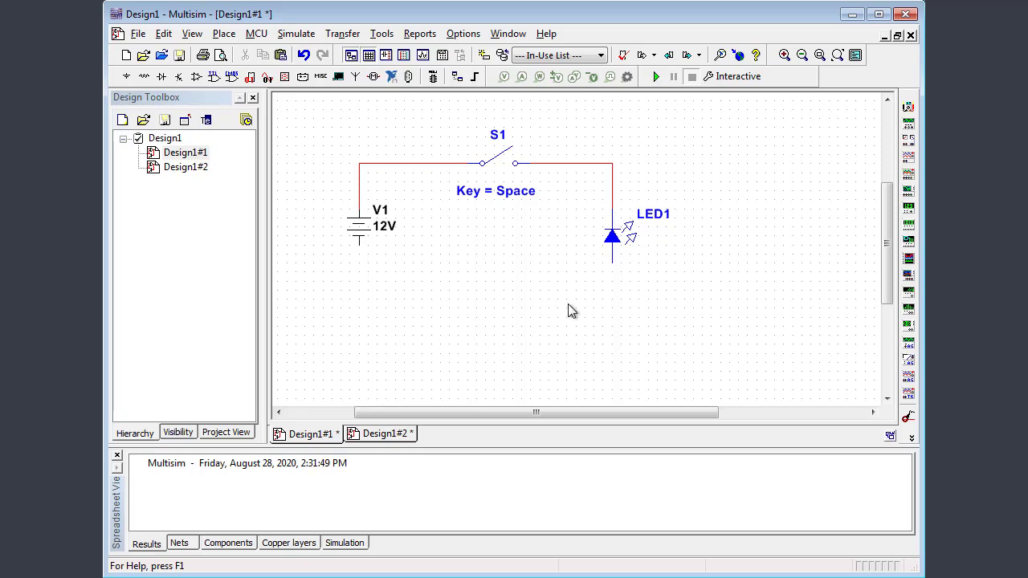
pyautogui.click(613, 266)
pyautogui.click(359, 244)
# Change V1's voltage from 12 V to 9 V, then test switch S1 with Space.
pyautogui.doubleClick(359, 233)
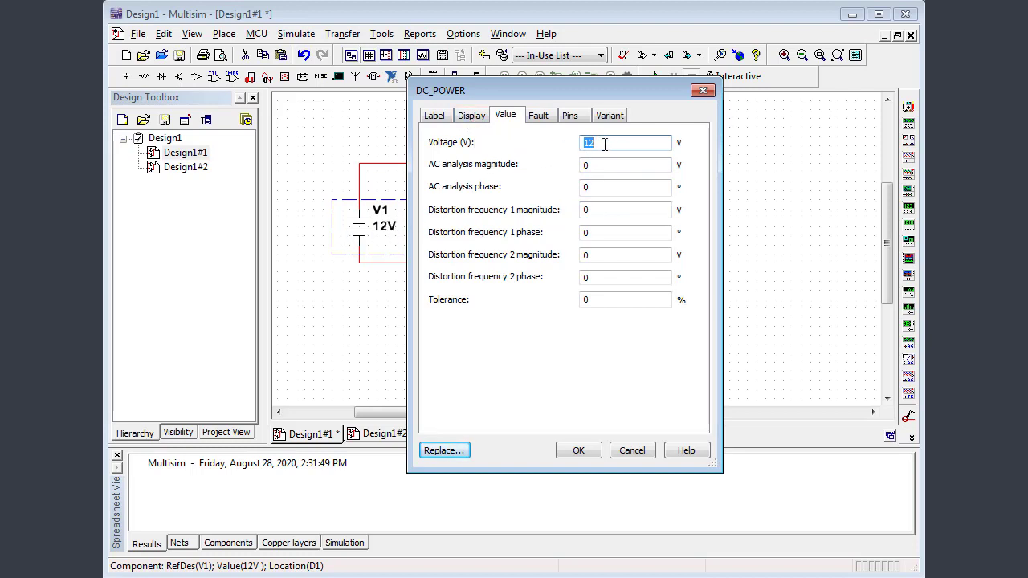
pyautogui.press('Return')
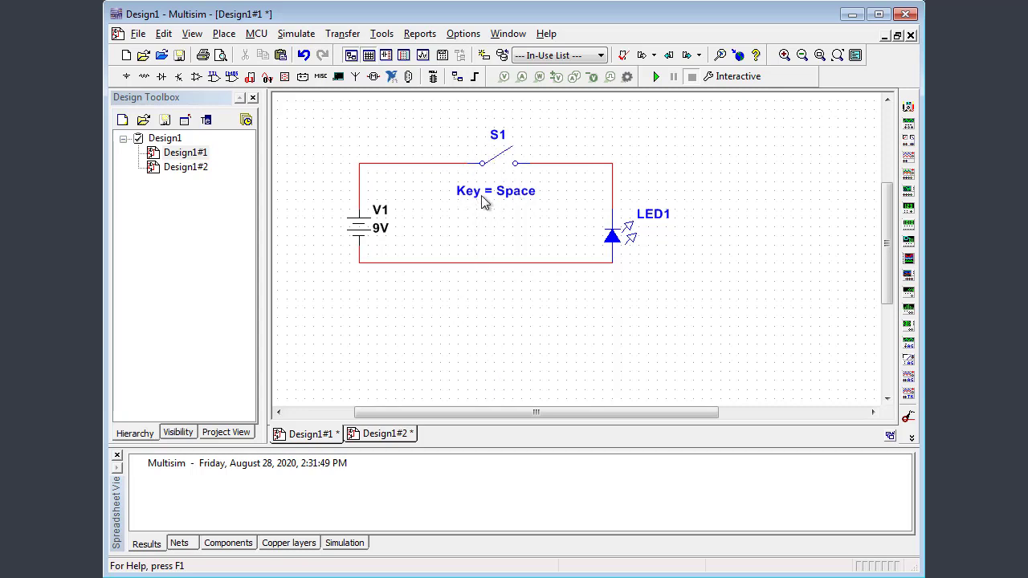
pyautogui.press('space')
pyautogui.press('space')
# Open S1's SPST properties and leave the toggle key set to Space.
pyautogui.click(499, 180)
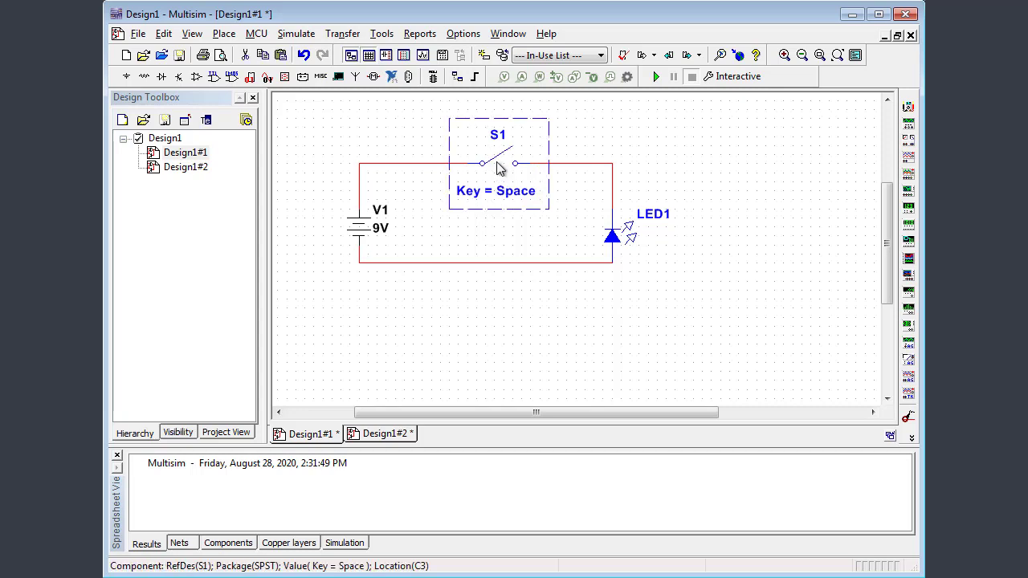
pyautogui.doubleClick(500, 166)
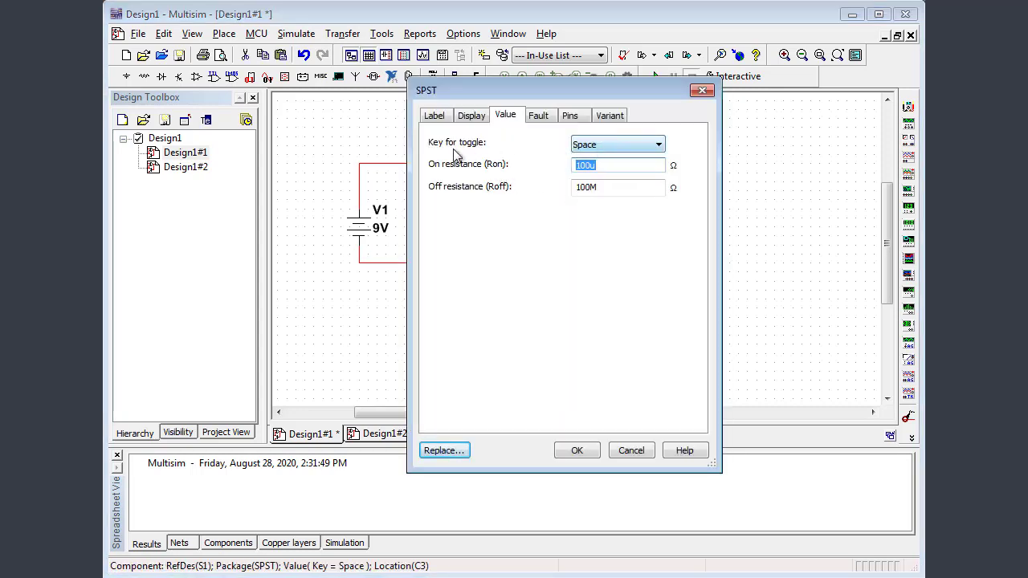
pyautogui.click(606, 146)
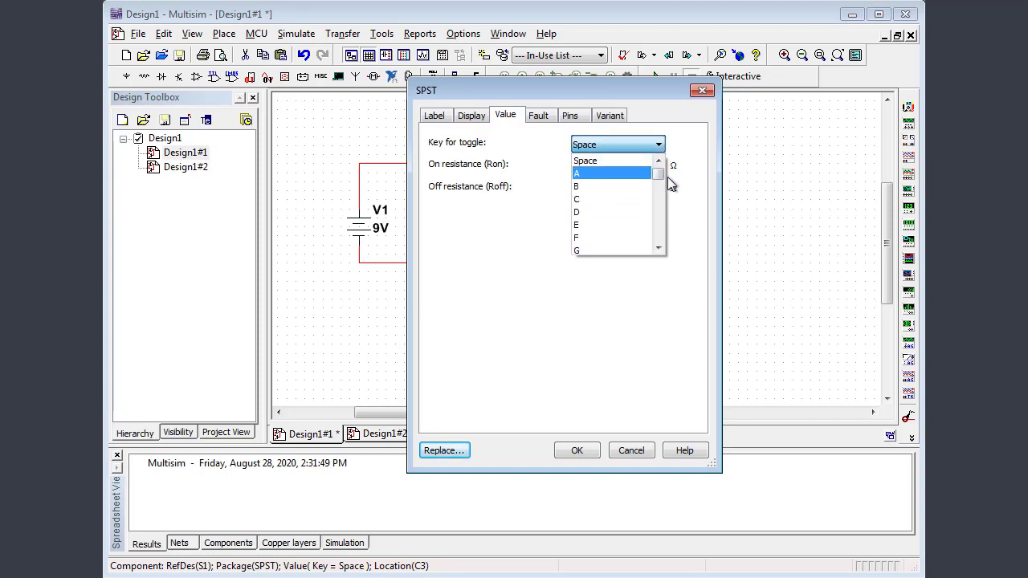
pyautogui.moveTo(659, 172); pyautogui.dragTo(610, 175)
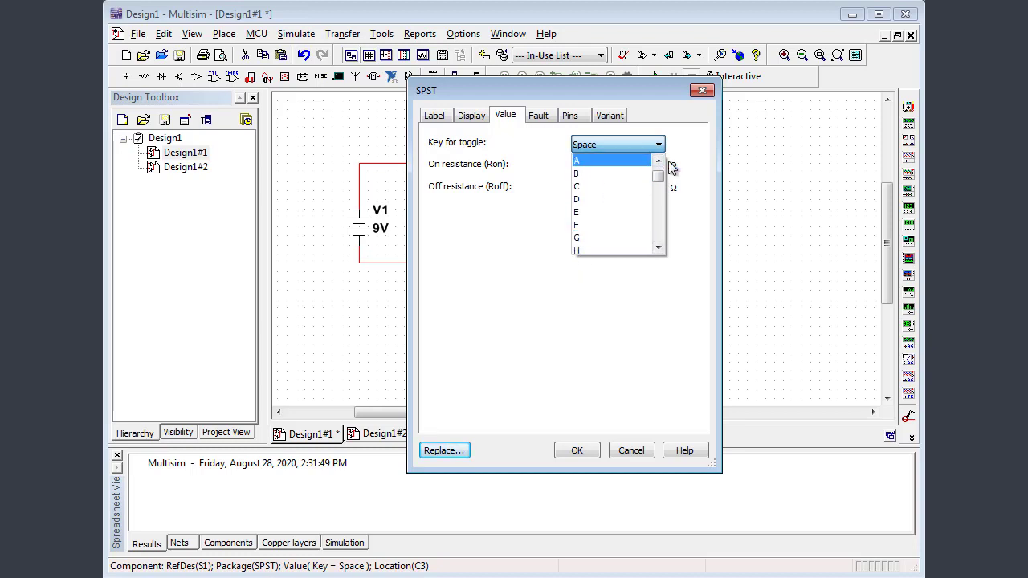
pyautogui.click(584, 147)
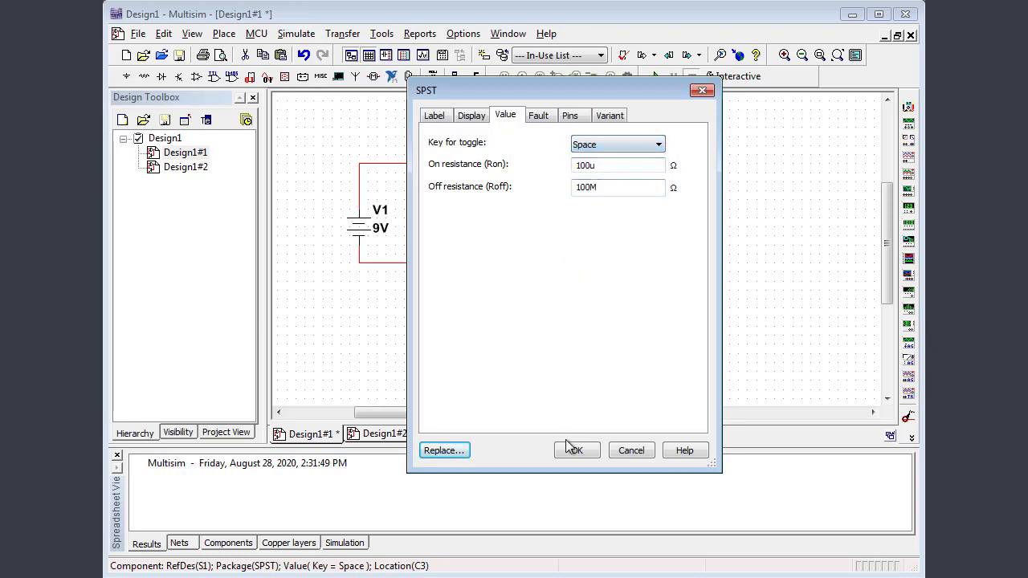
# Cancel S1's properties and toggle the switch closed and open several times, ending open.
pyautogui.click(631, 451)
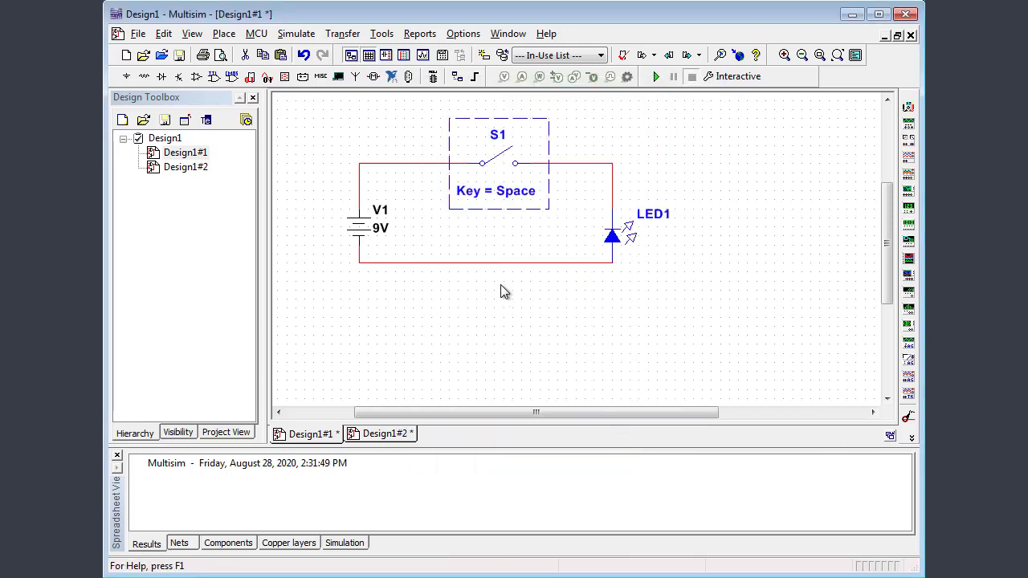
pyautogui.press('space')
pyautogui.press('space')
pyautogui.press('space')
pyautogui.click(505, 177)
pyautogui.click(500, 171)
pyautogui.click(500, 171)
pyautogui.click(501, 177)
pyautogui.click(501, 176)
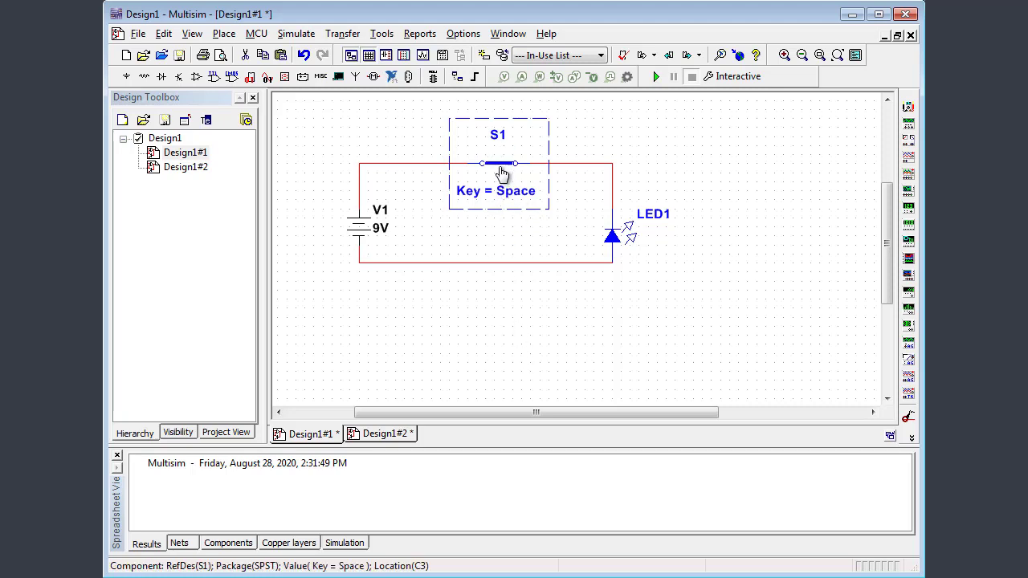
pyautogui.click(500, 171)
pyautogui.click(509, 169)
pyautogui.press('space')
pyautogui.press('space')
pyautogui.press('space')
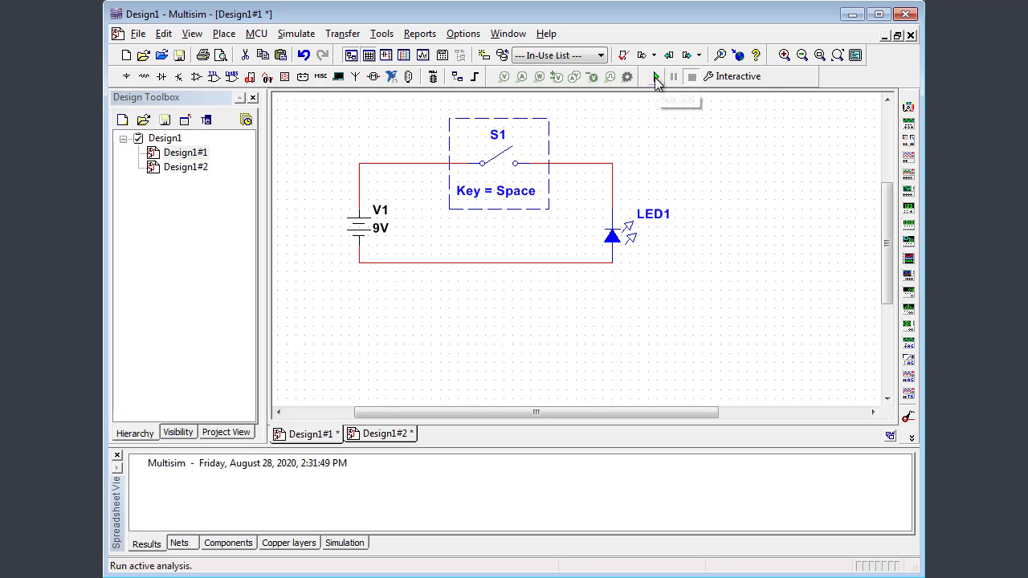
# Run the simulation briefly and stop it, which brings up the warning that the circuit has no ground node.
pyautogui.click(656, 77)
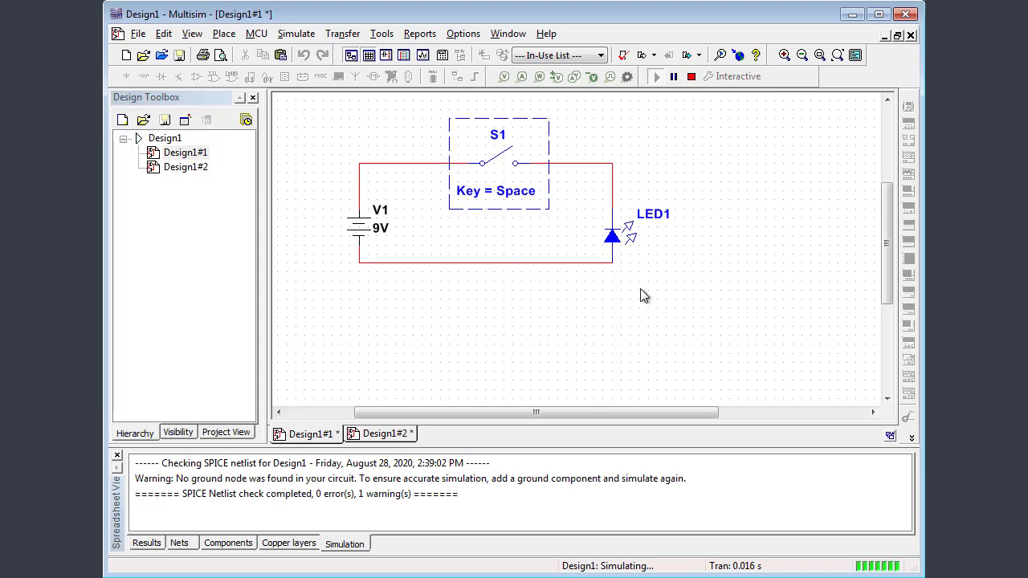
pyautogui.click(692, 77)
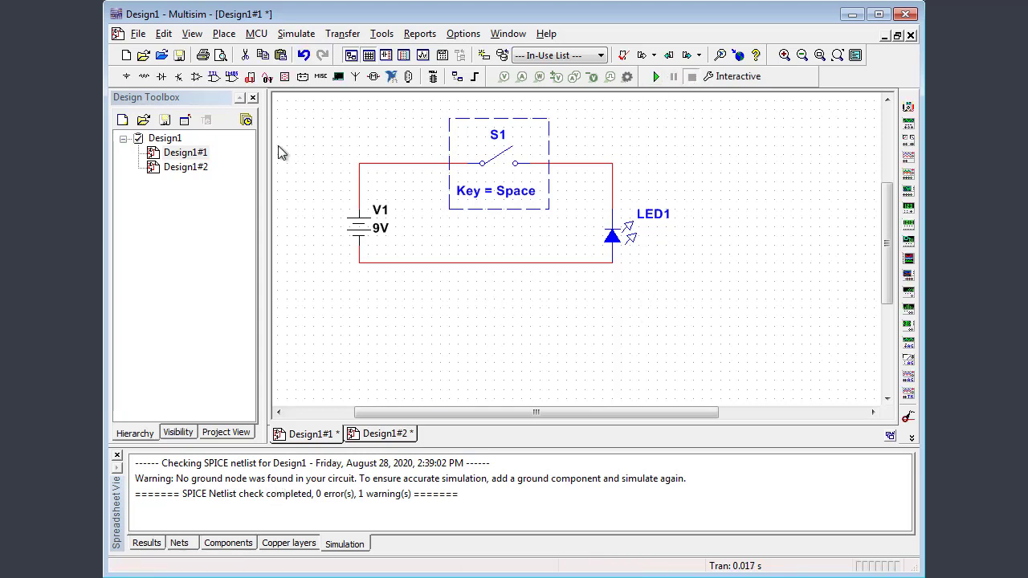
# Place an analog GROUND from POWER_SOURCES below V1 and wire it to the circuit's bottom wire.
pyautogui.click(126, 76)
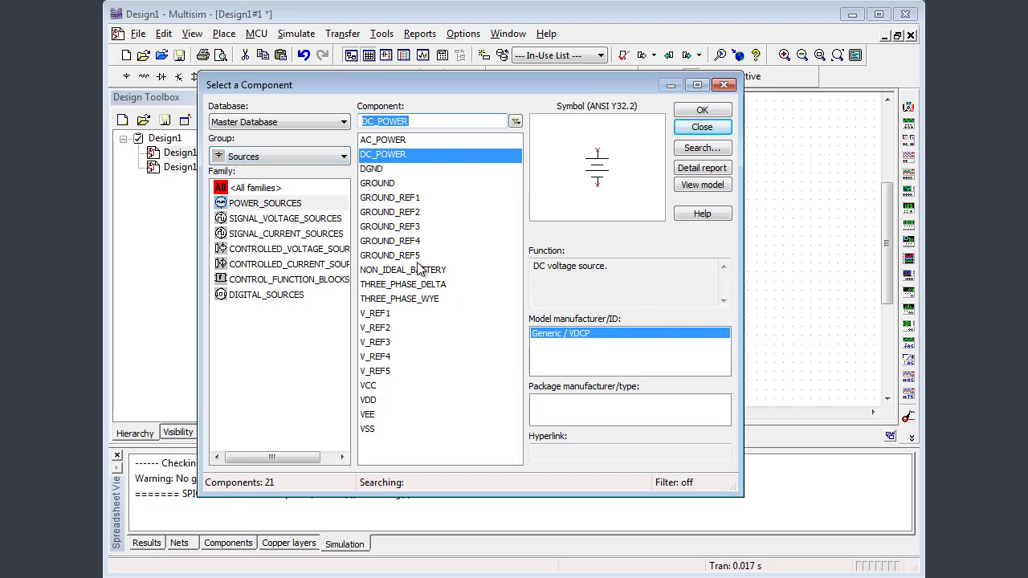
pyautogui.click(377, 170)
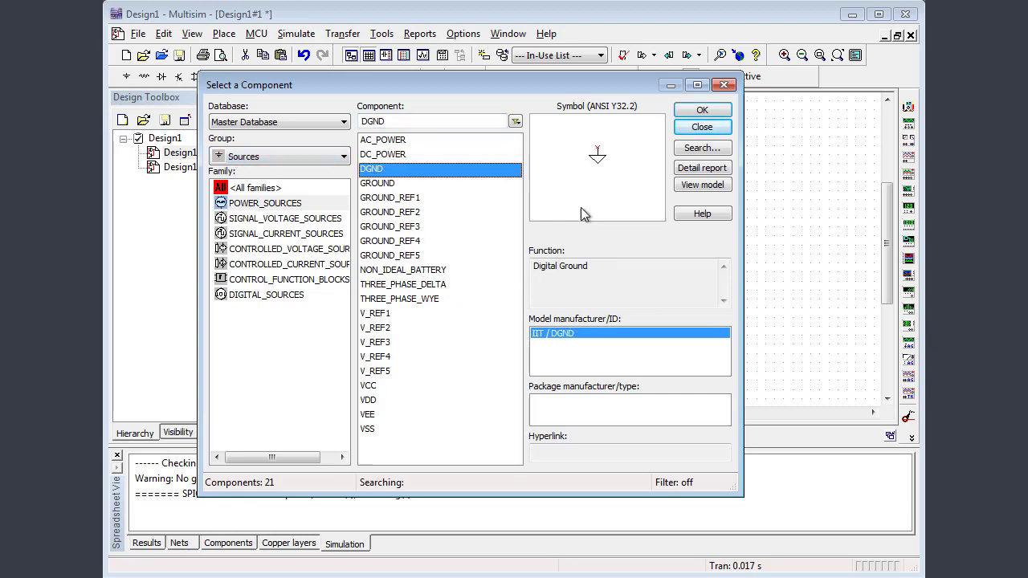
pyautogui.click(368, 184)
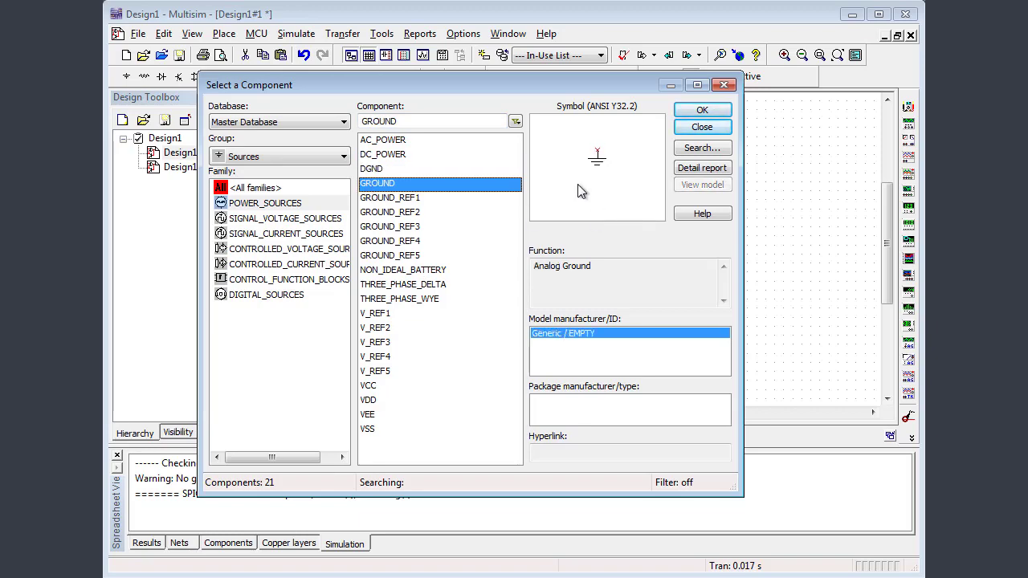
pyautogui.click(703, 110)
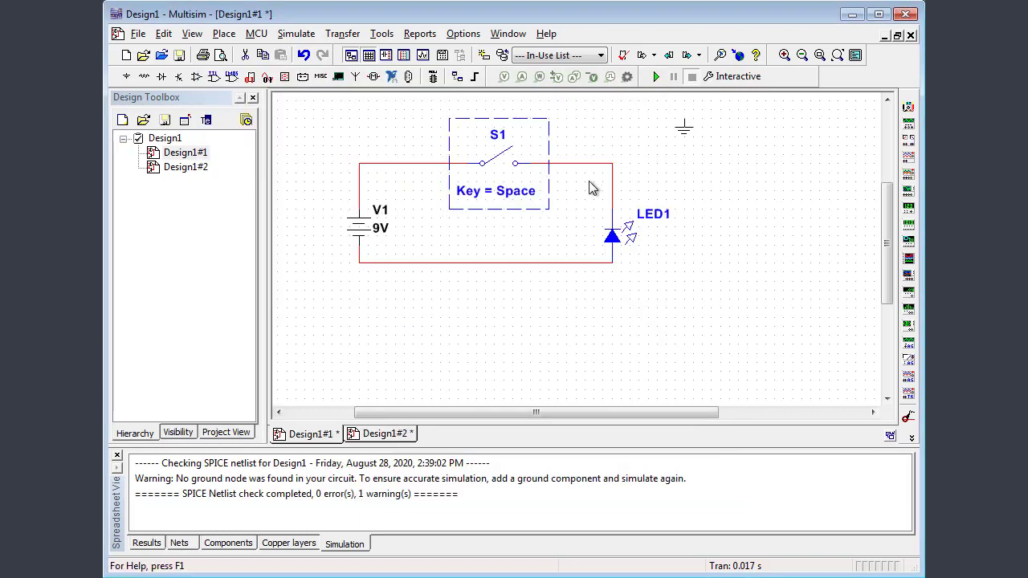
pyautogui.click(362, 321)
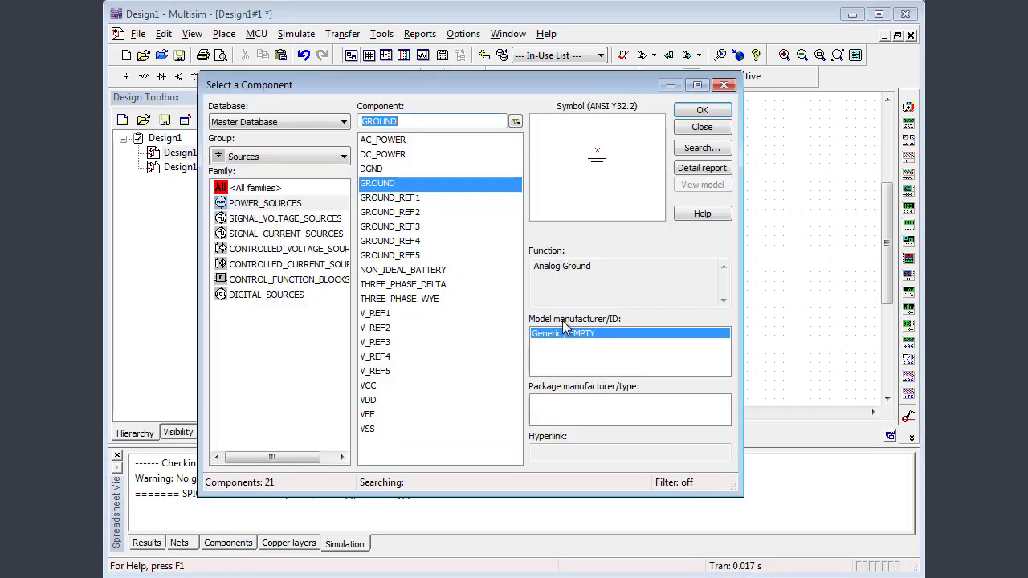
pyautogui.click(700, 126)
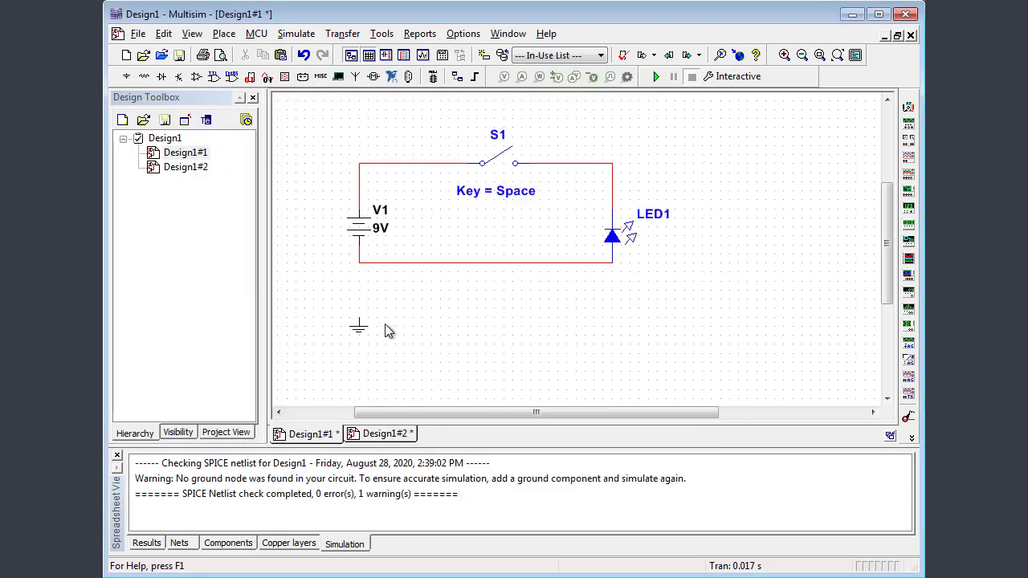
pyautogui.click(360, 262)
# Clear the old output messages and restart the interactive simulation of the grounded circuit.
pyautogui.rightClick(729, 477)
pyautogui.click(767, 506)
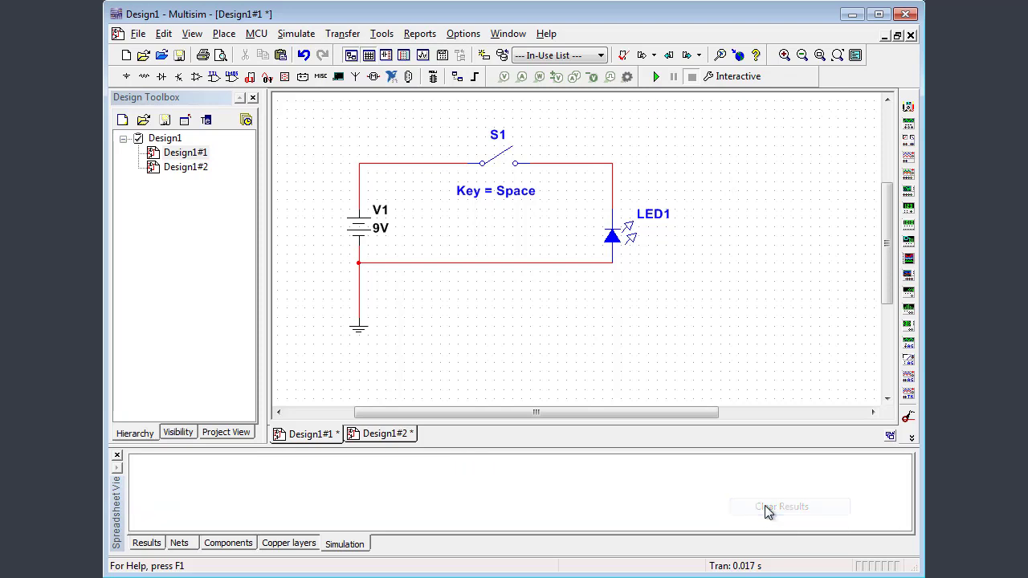
pyautogui.click(657, 80)
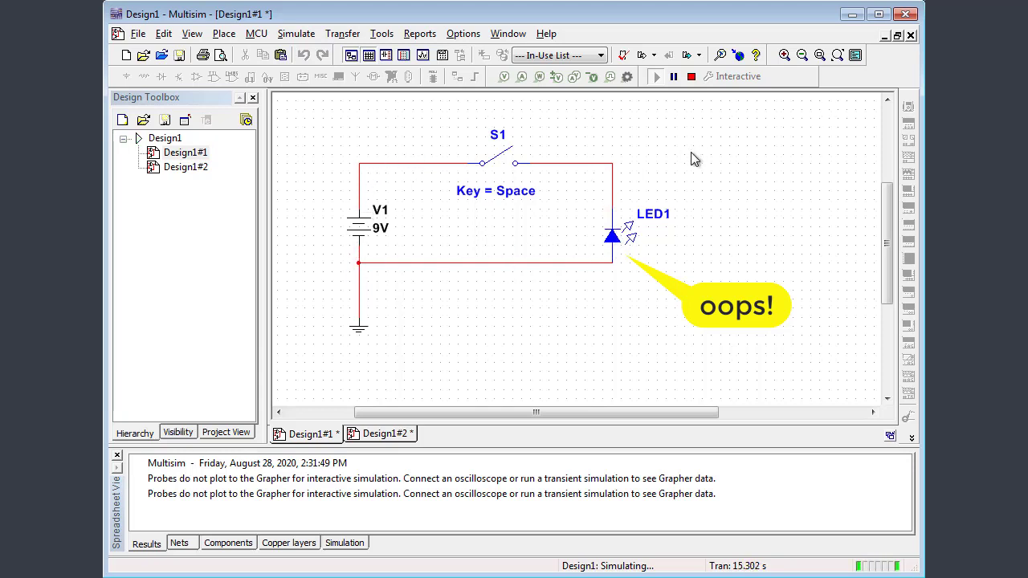
# Stop the running simulation and flip LED1 vertically.
pyautogui.rightClick(609, 241)
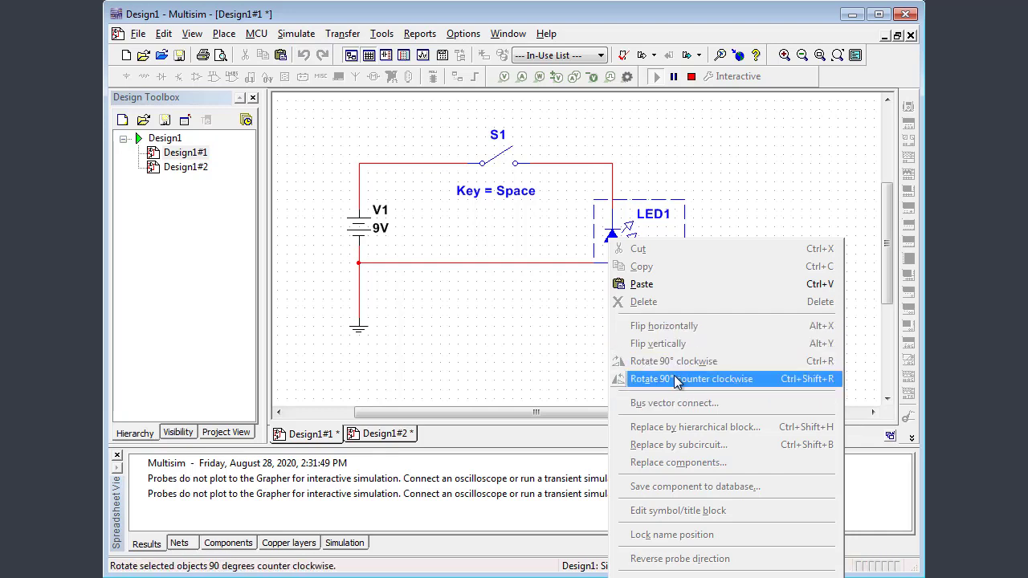
pyautogui.click(693, 78)
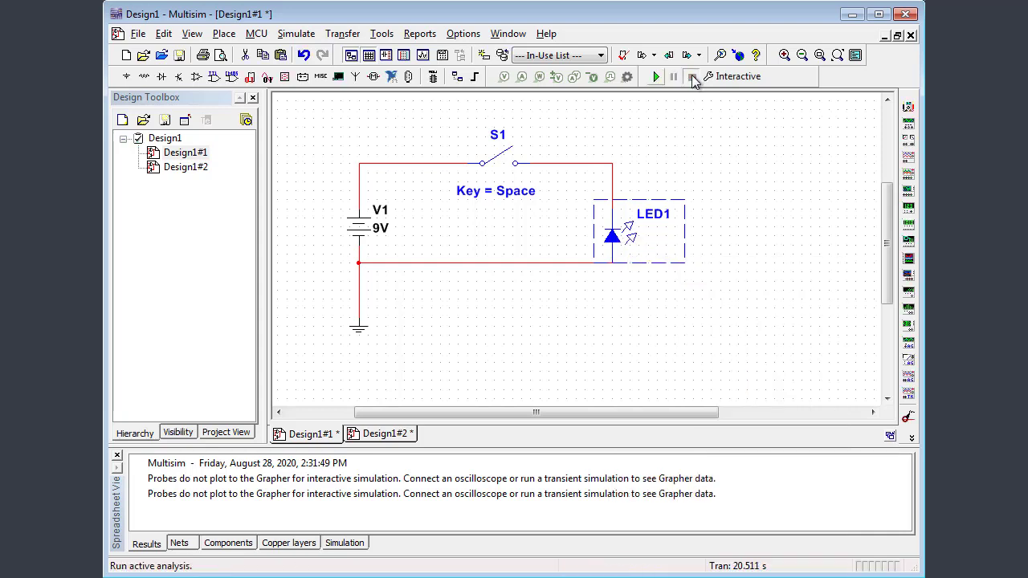
pyautogui.click(693, 78)
pyautogui.rightClick(615, 241)
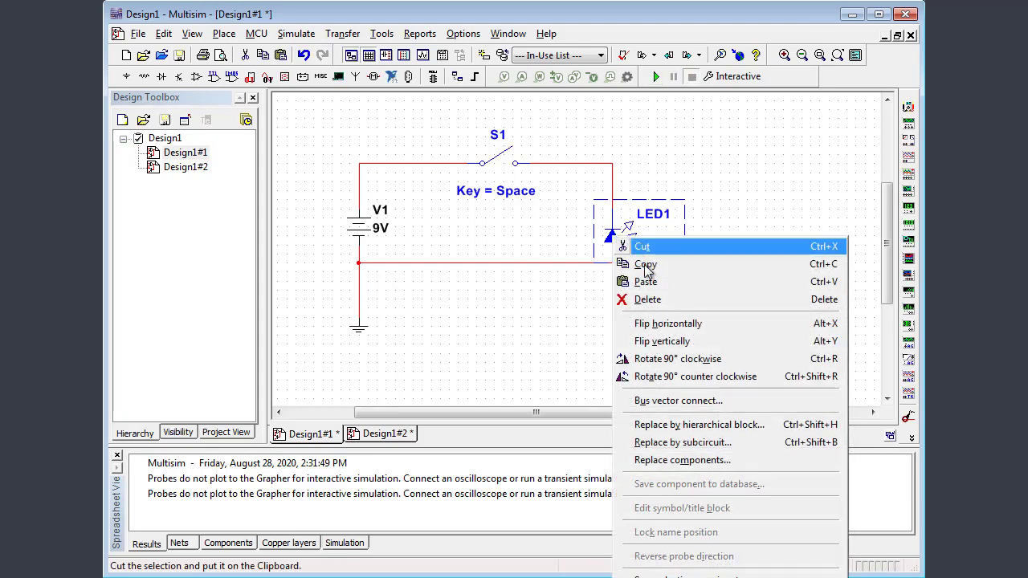
pyautogui.click(664, 341)
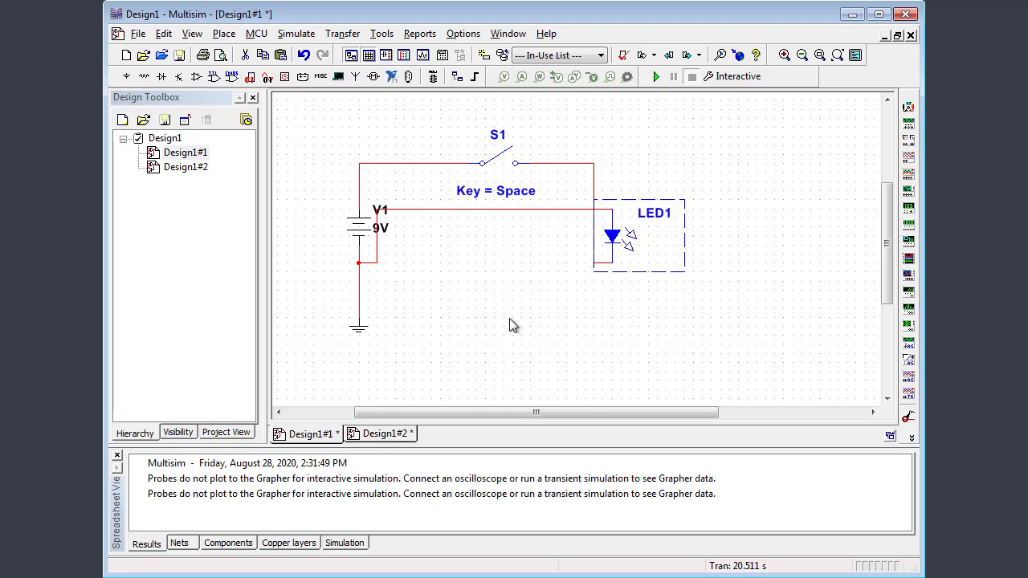
# Delete the V1–LED1 and S1–LED1 wires.
pyautogui.rightClick(541, 210)
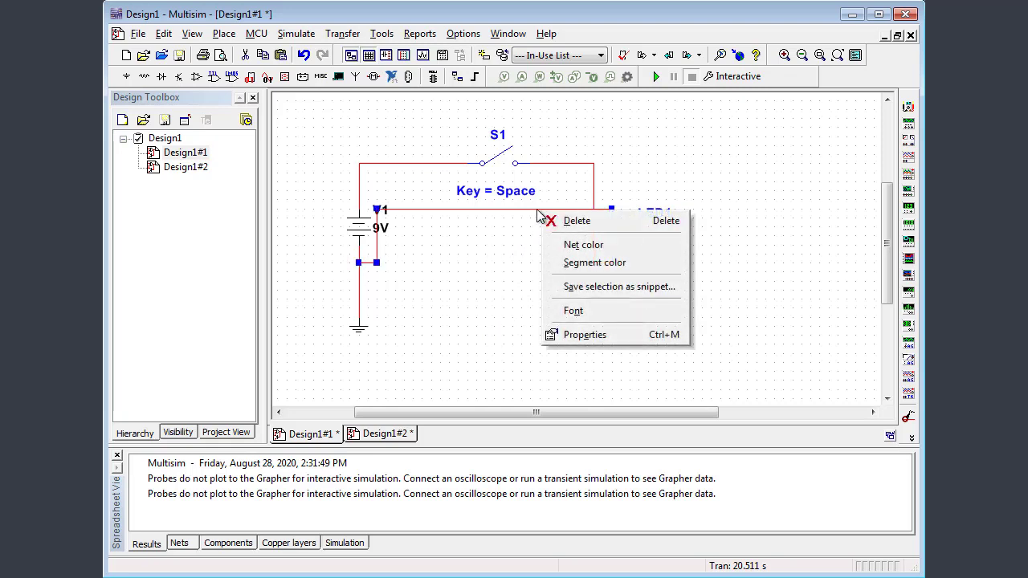
pyautogui.click(572, 222)
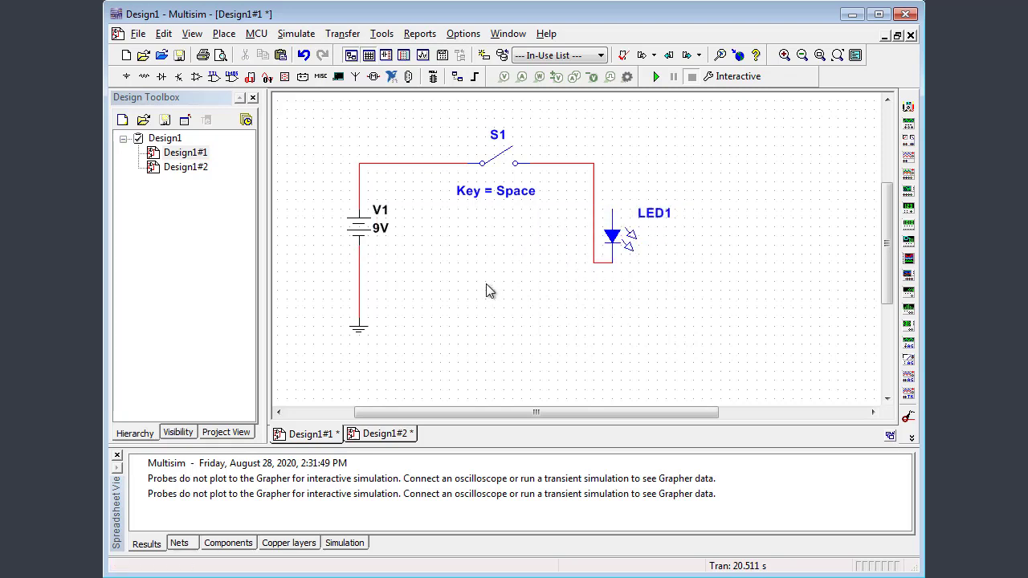
pyautogui.click(595, 188)
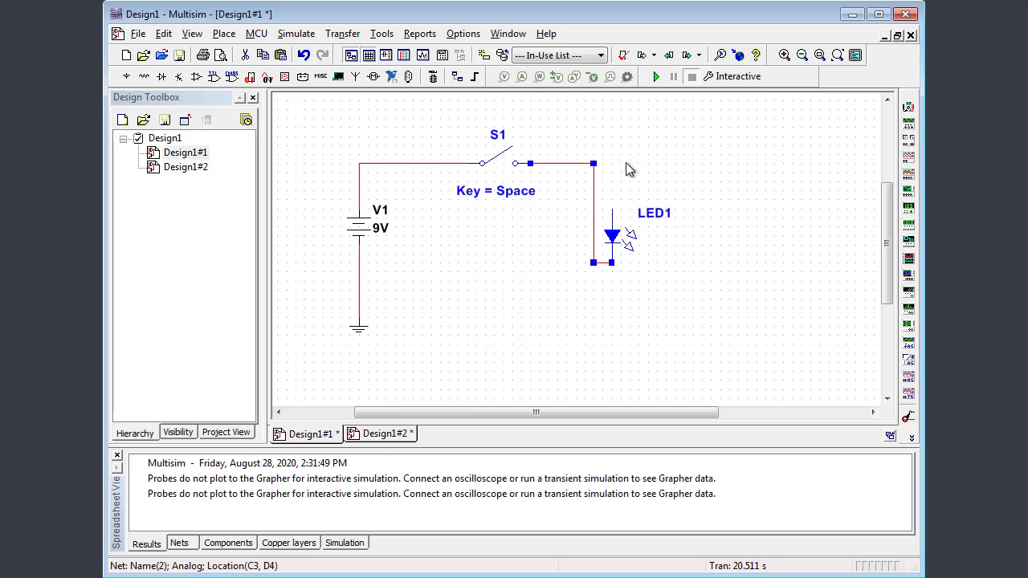
pyautogui.press('Delete')
# Wire S1's right terminal to LED1's anode and LED1's cathode to the ground line.
pyautogui.click(515, 163)
pyautogui.click(611, 209)
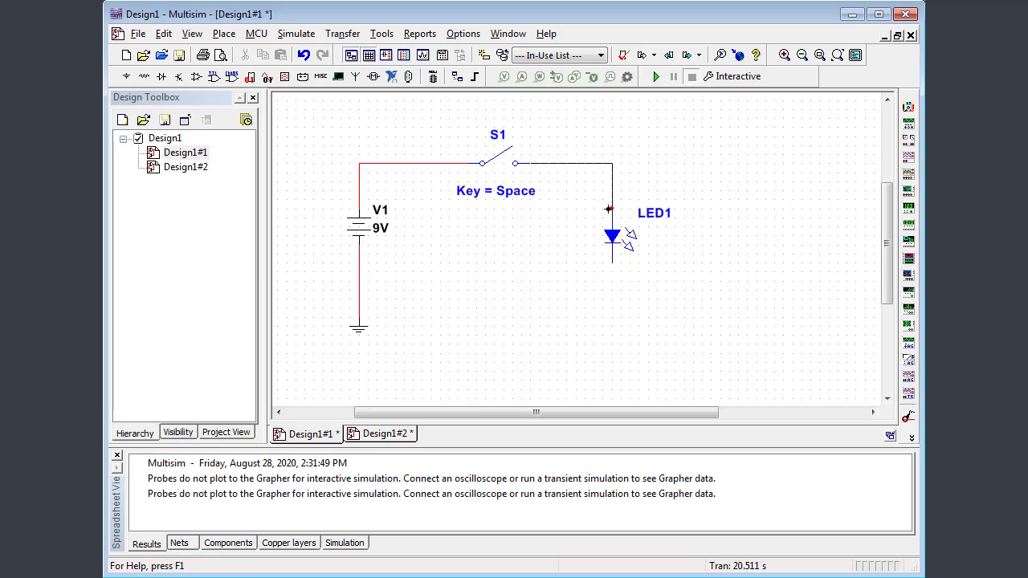
pyautogui.click(613, 261)
pyautogui.click(360, 280)
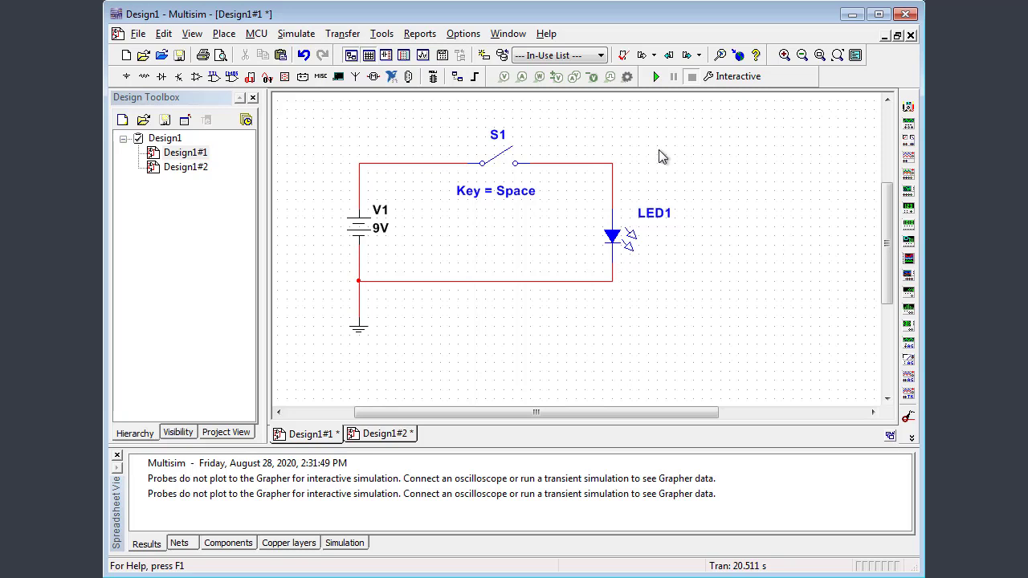
# Run the simulation with S1 closed to light LED1, glancing at Design1#2 before returning to Design1#1.
pyautogui.click(655, 76)
pyautogui.click(507, 161)
pyautogui.click(508, 161)
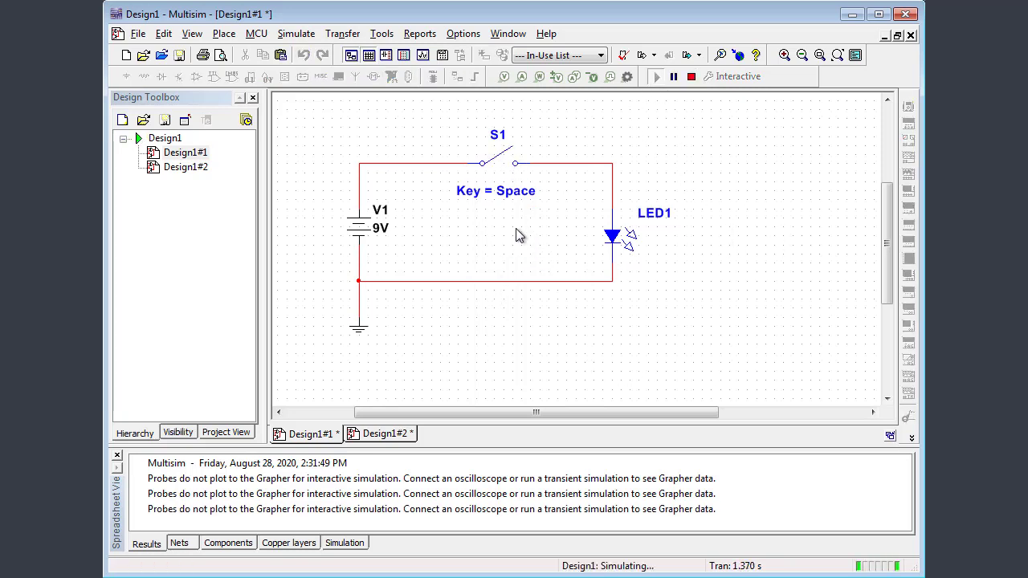
pyautogui.press('space')
pyautogui.doubleClick(184, 167)
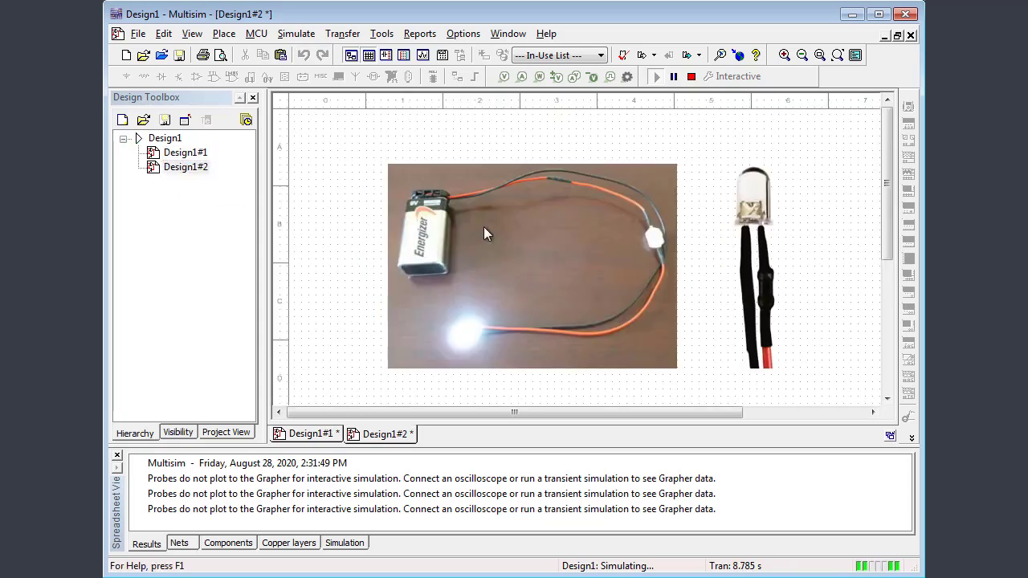
pyautogui.doubleClick(195, 154)
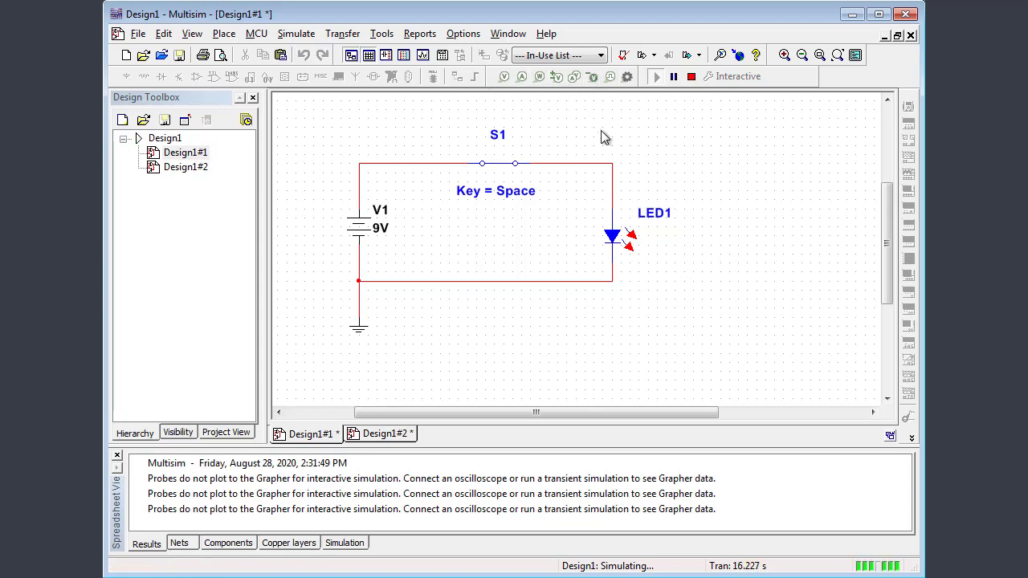
# Attach power probe PR2 to LED1's wire, then stop the simulation and open S1.
pyautogui.click(540, 78)
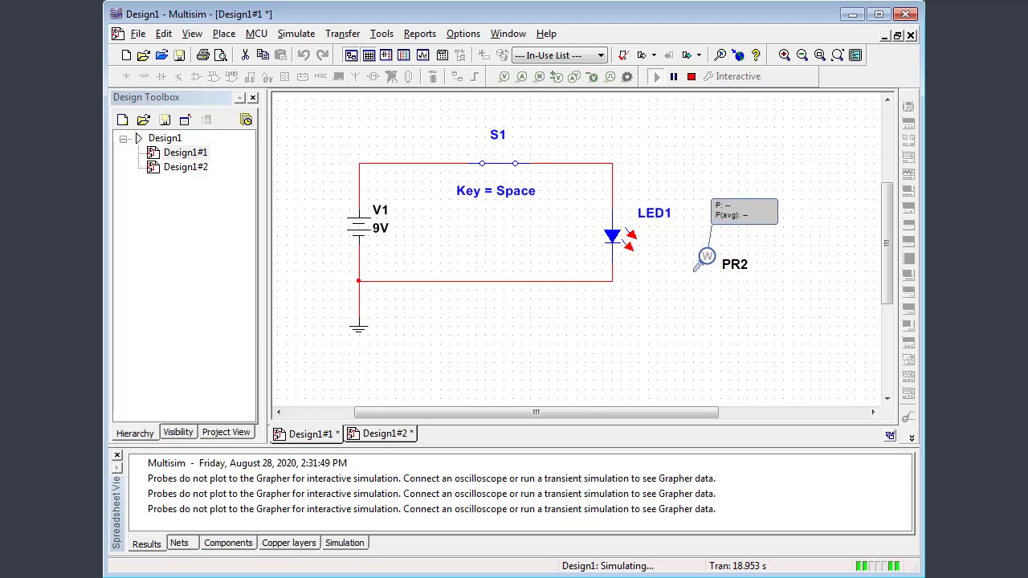
pyautogui.click(696, 261)
pyautogui.moveTo(697, 259); pyautogui.dragTo(618, 232)
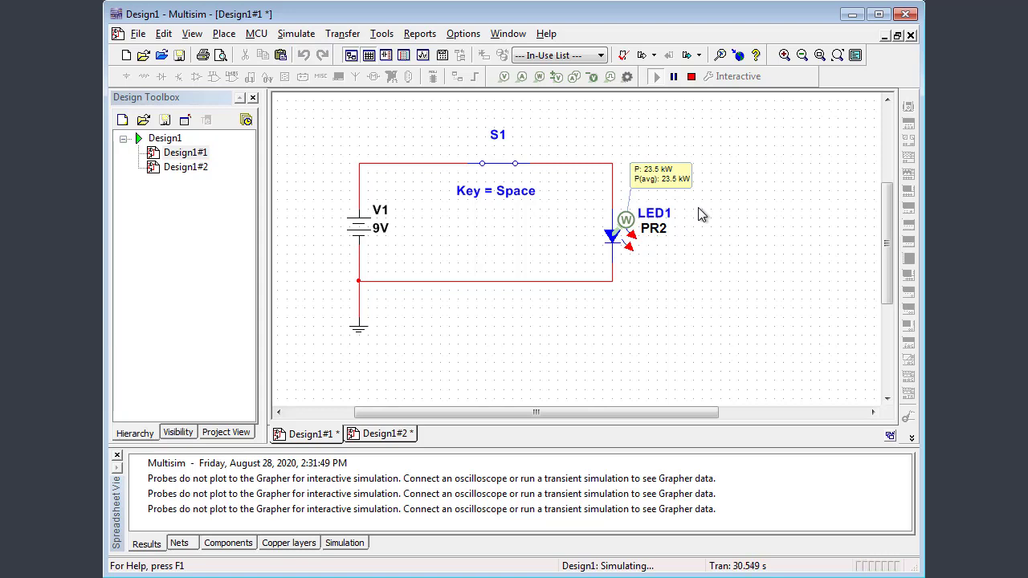
pyautogui.click(691, 76)
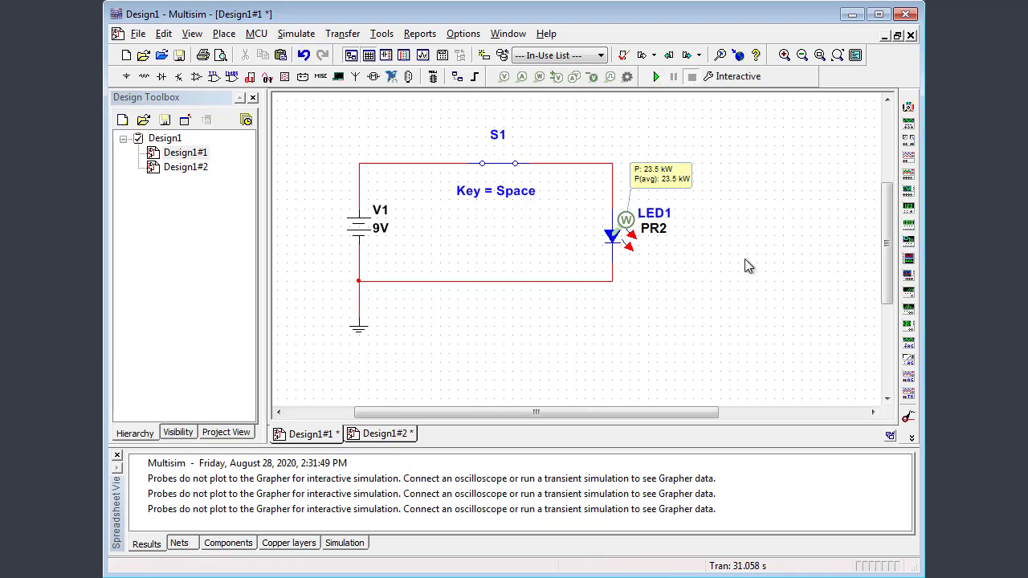
pyautogui.press('space')
# Insert a 1k RESISTOR (R1) into the bottom wire between the ground junction and LED1.
pyautogui.click(144, 76)
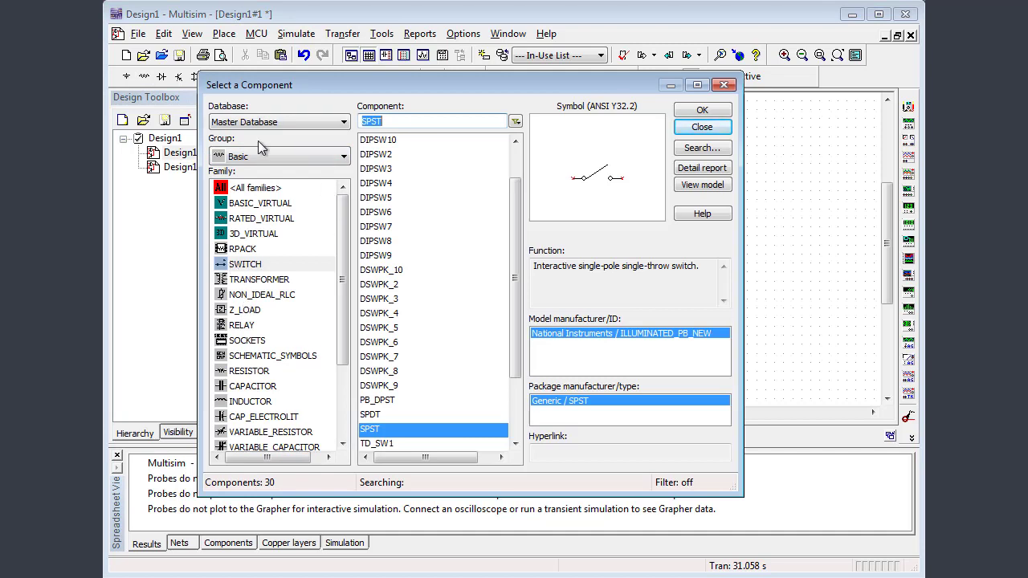
pyautogui.click(257, 373)
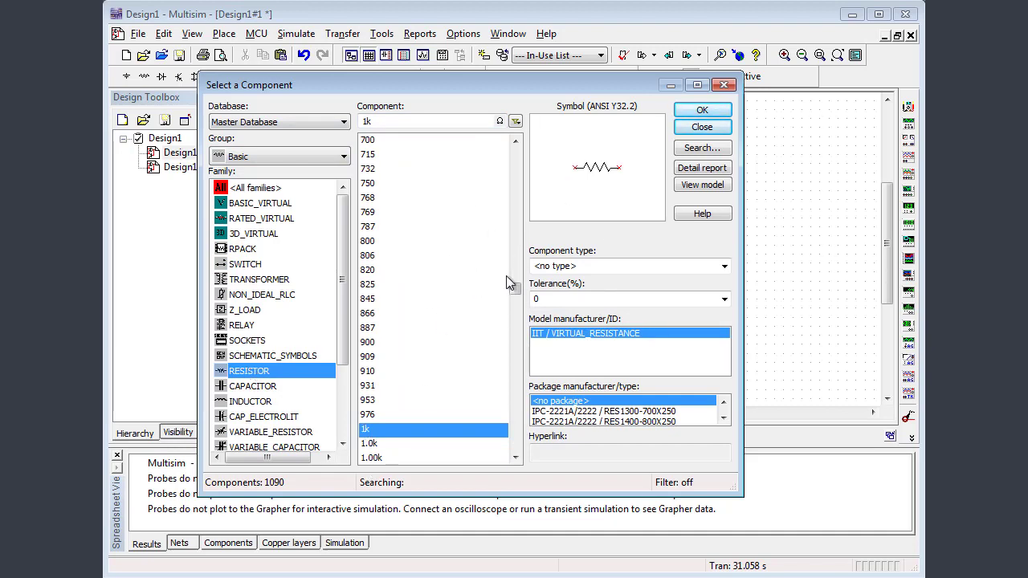
pyautogui.moveTo(512, 287); pyautogui.dragTo(518, 147)
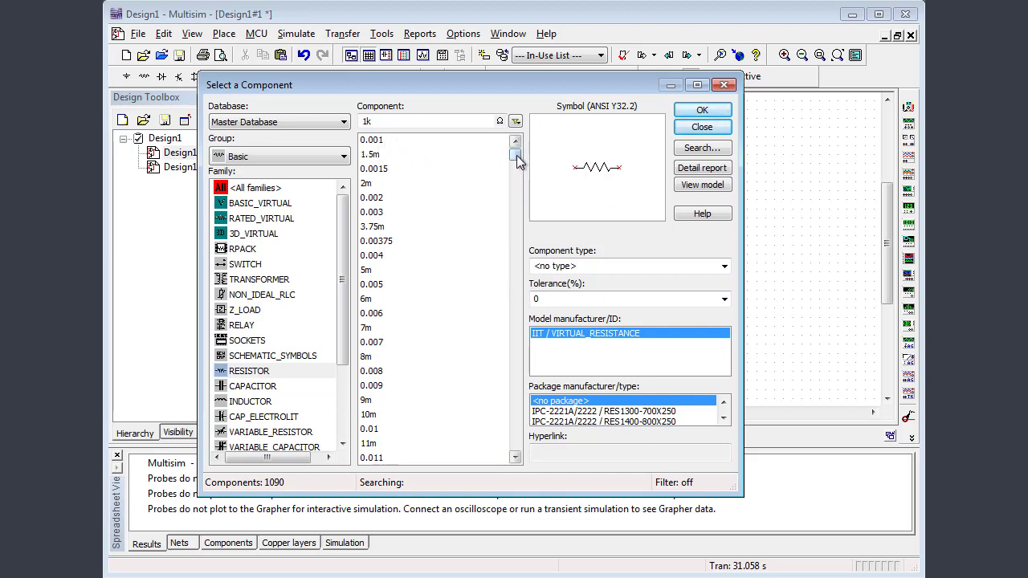
pyautogui.moveTo(517, 155); pyautogui.dragTo(489, 459)
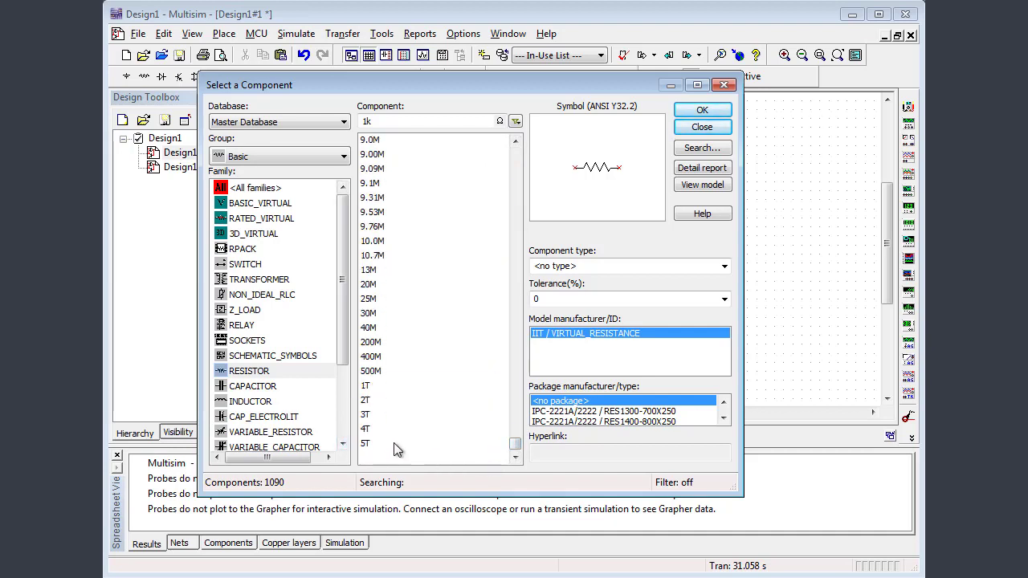
pyautogui.moveTo(515, 447); pyautogui.dragTo(515, 297)
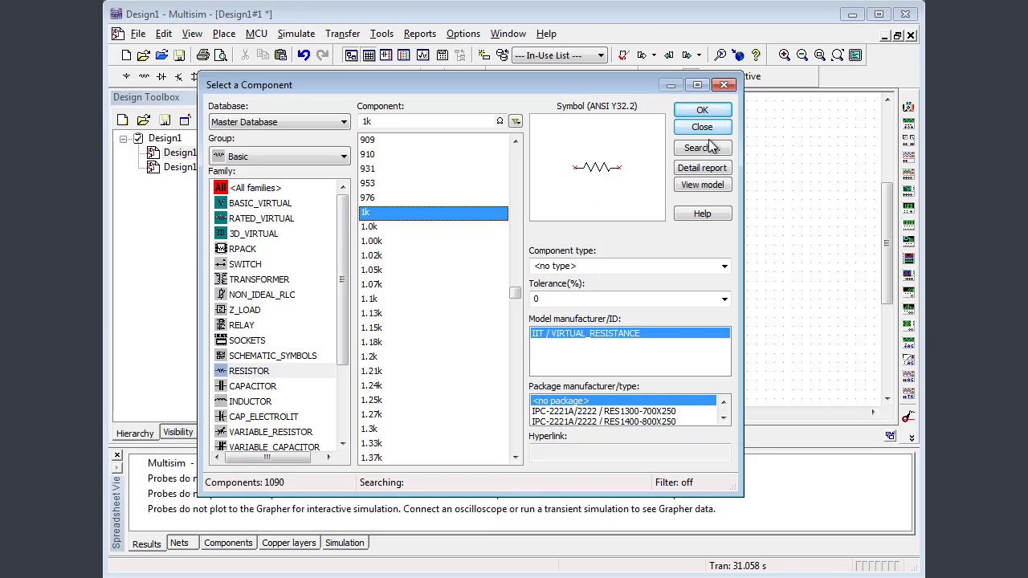
pyautogui.click(702, 109)
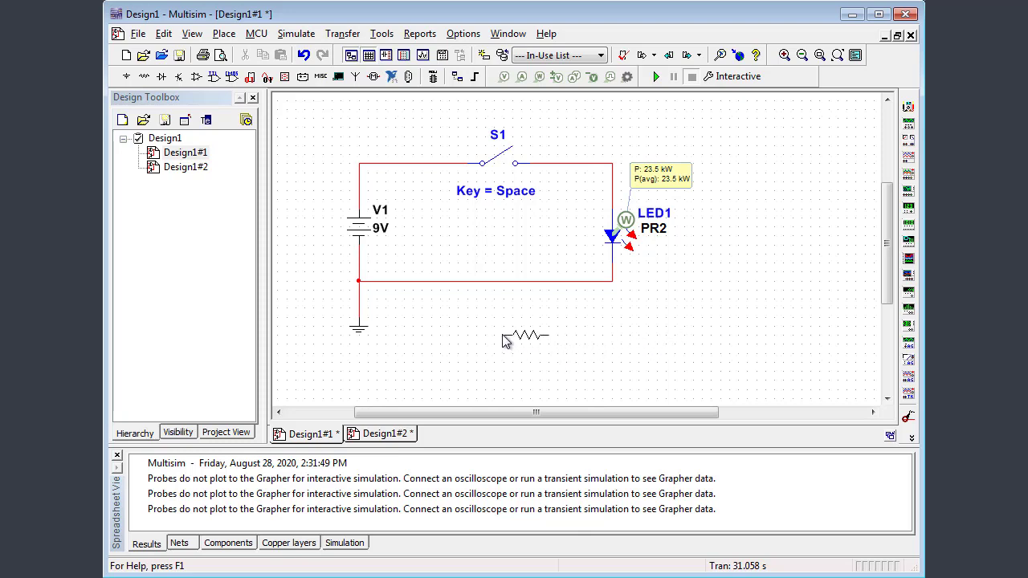
pyautogui.click(464, 286)
pyautogui.click(702, 128)
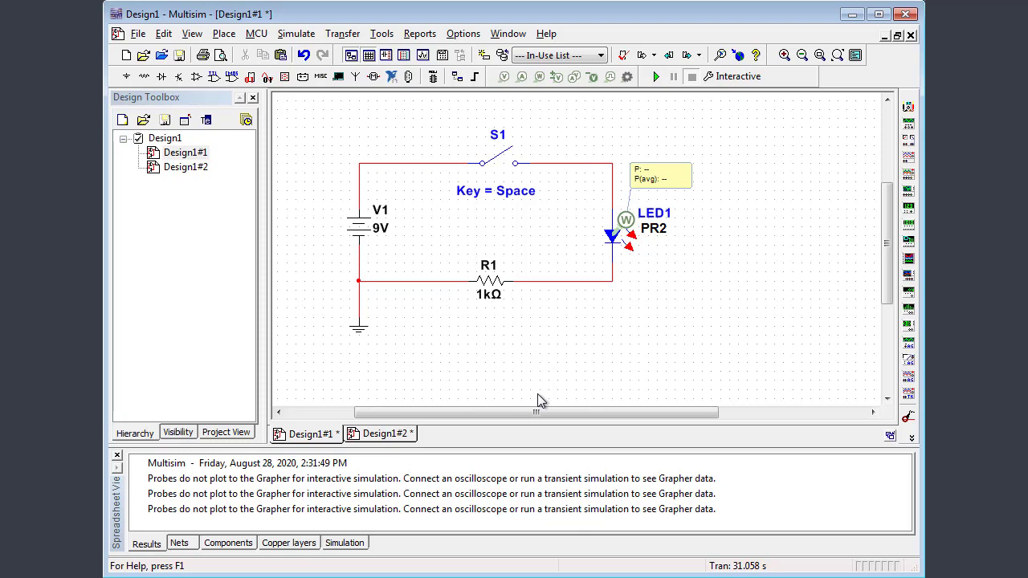
# Check R1's properties, then run with S1 closed so PR2 reads 12.8 mW, and stop.
pyautogui.doubleClick(482, 283)
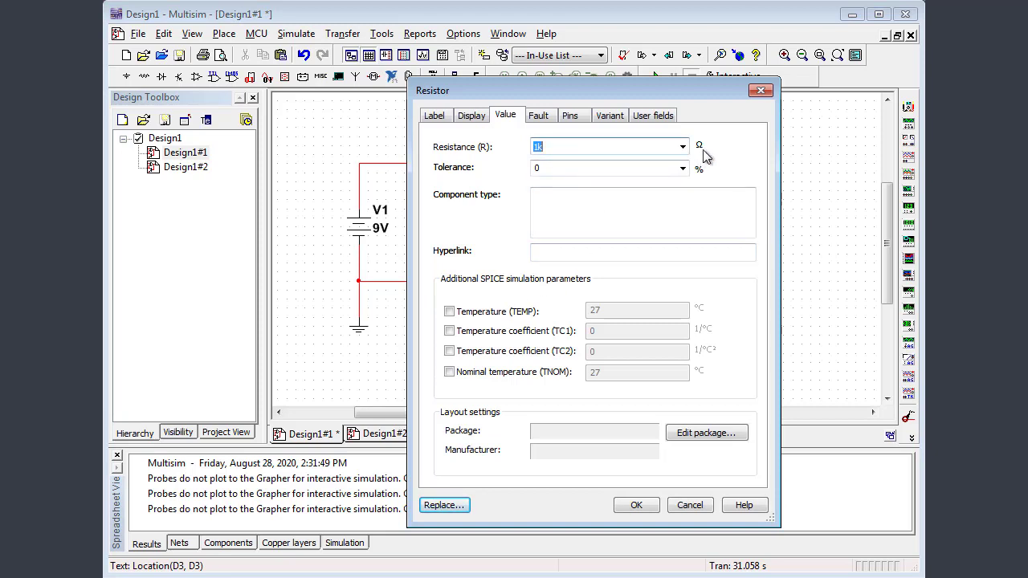
pyautogui.click(706, 503)
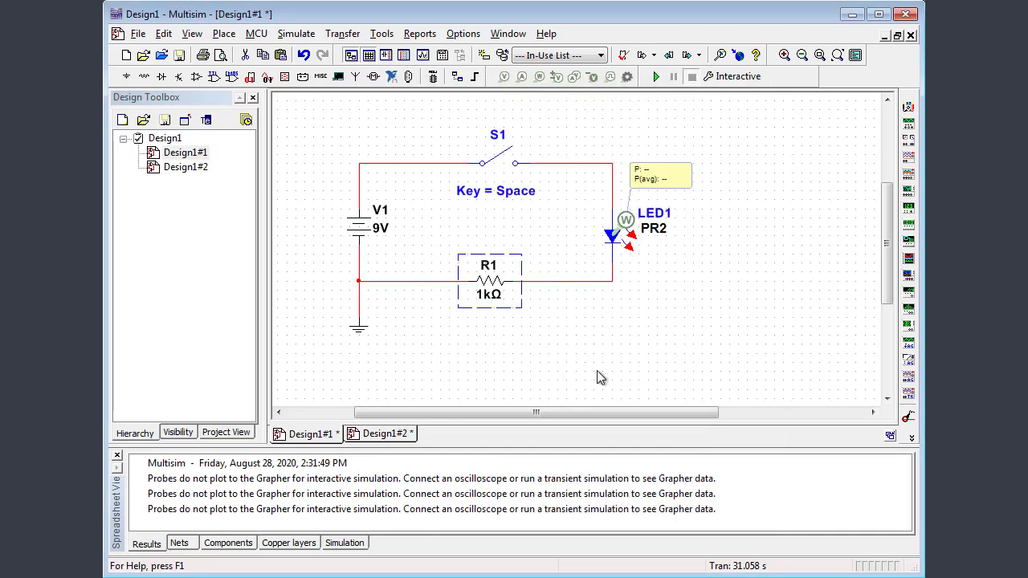
pyautogui.click(656, 76)
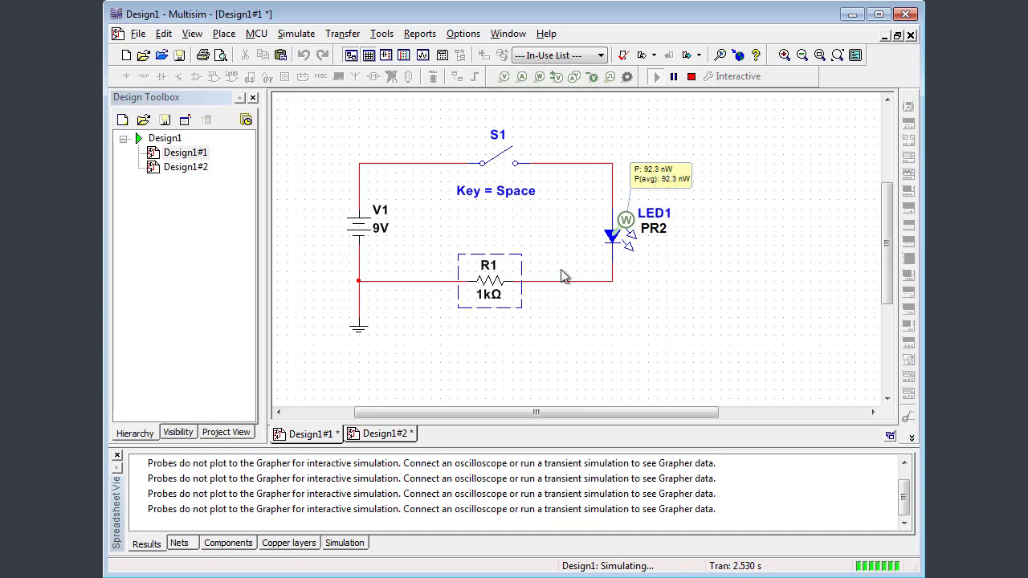
pyautogui.click(499, 166)
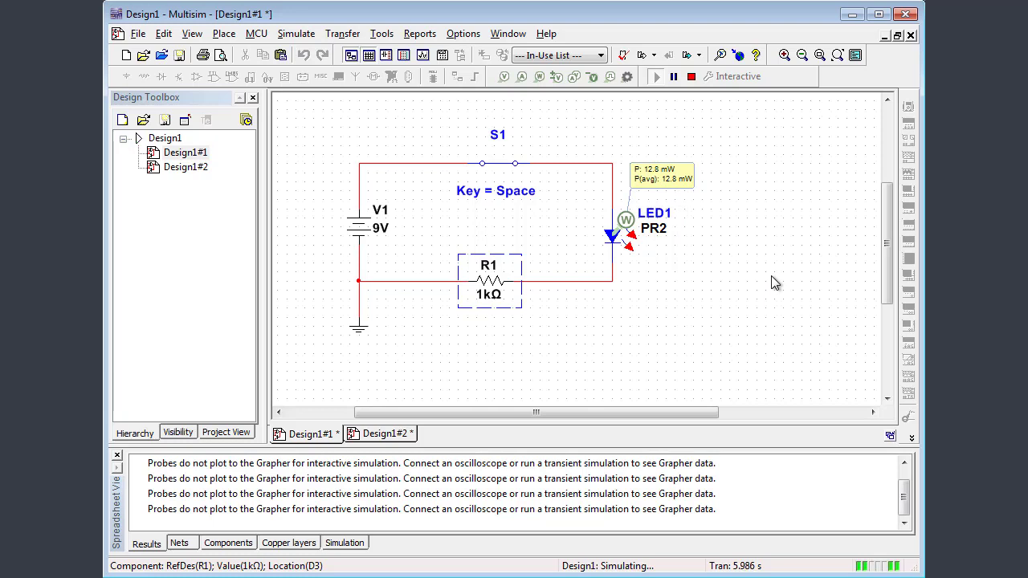
pyautogui.click(693, 77)
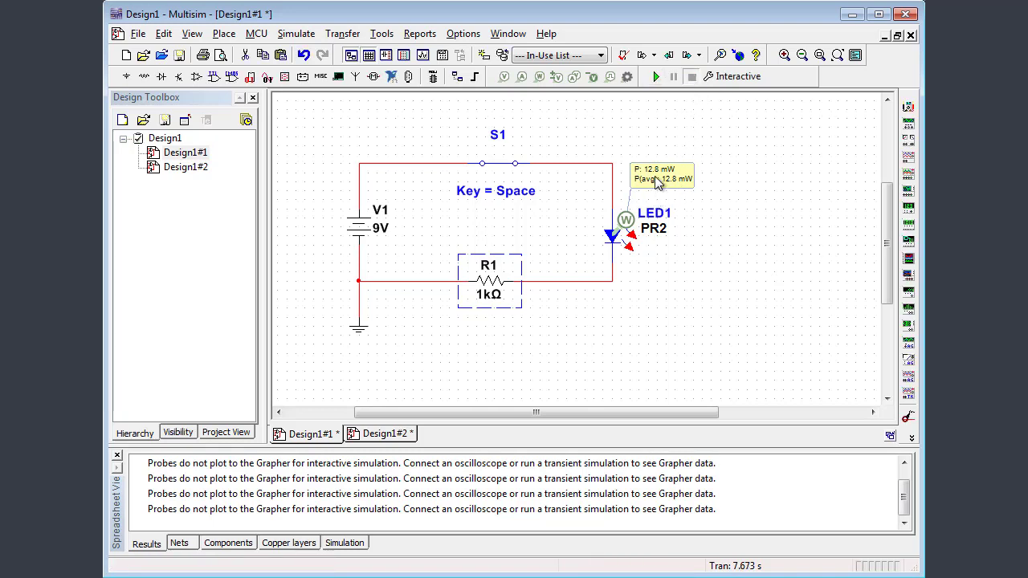
# Delete probe PR2 from LED1, open S1, and do a short run-and-stop of the simulation.
pyautogui.rightClick(627, 225)
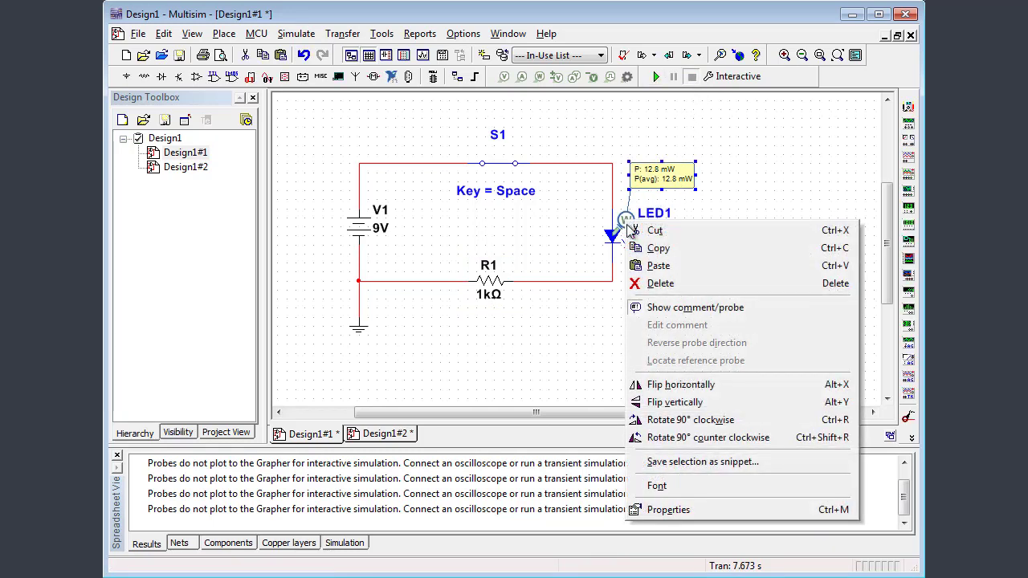
pyautogui.click(661, 284)
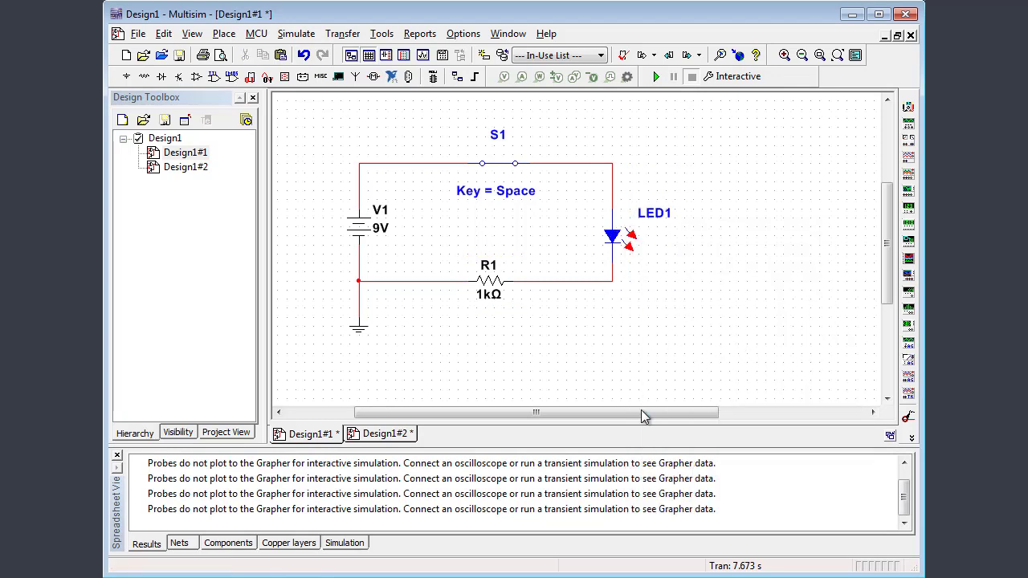
pyautogui.press('space')
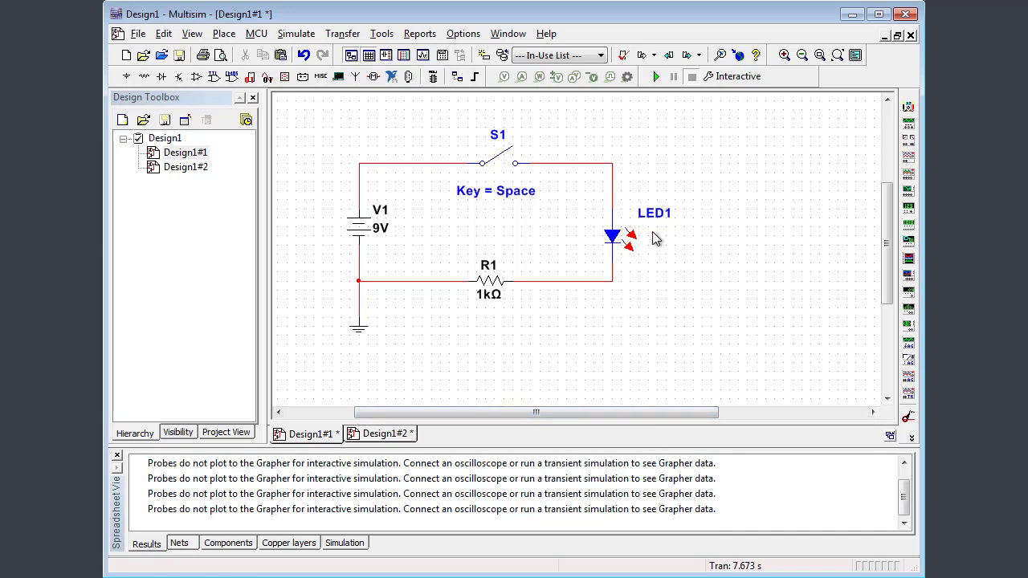
pyautogui.click(657, 76)
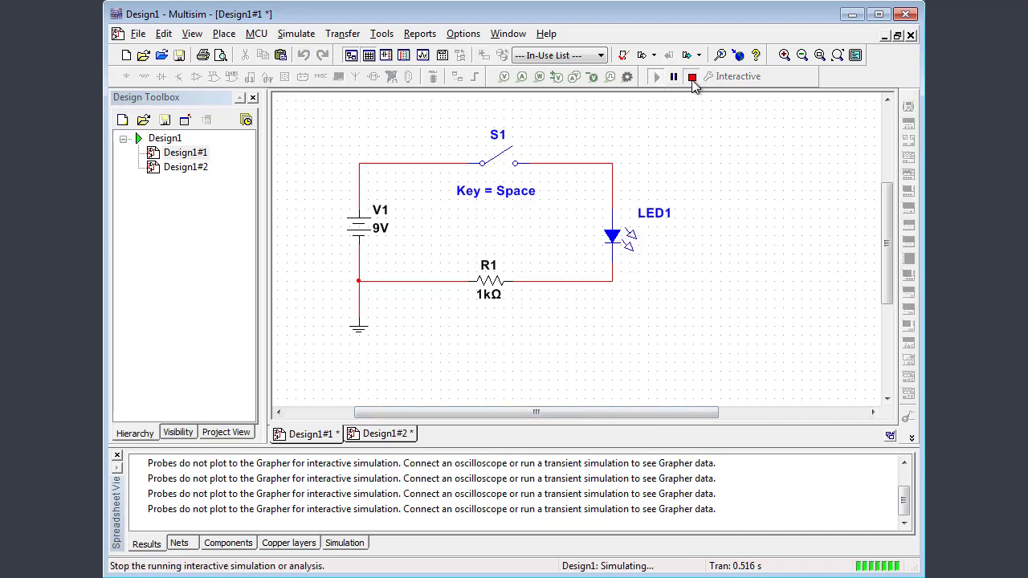
pyautogui.click(691, 77)
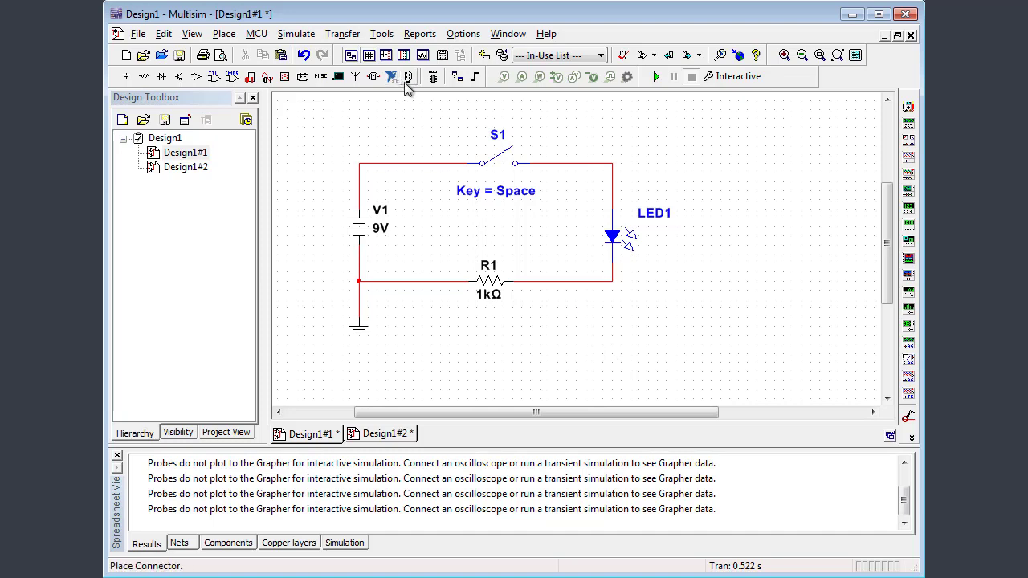
# Add a two-line text note reading 'Simple LED circuit' with the author's name below it.
pyautogui.click(224, 35)
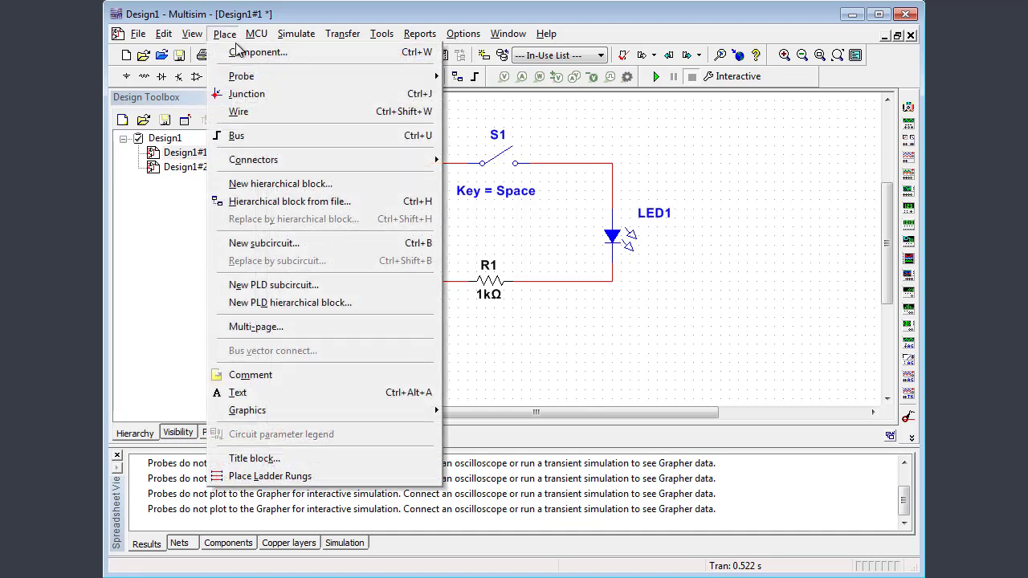
pyautogui.click(238, 394)
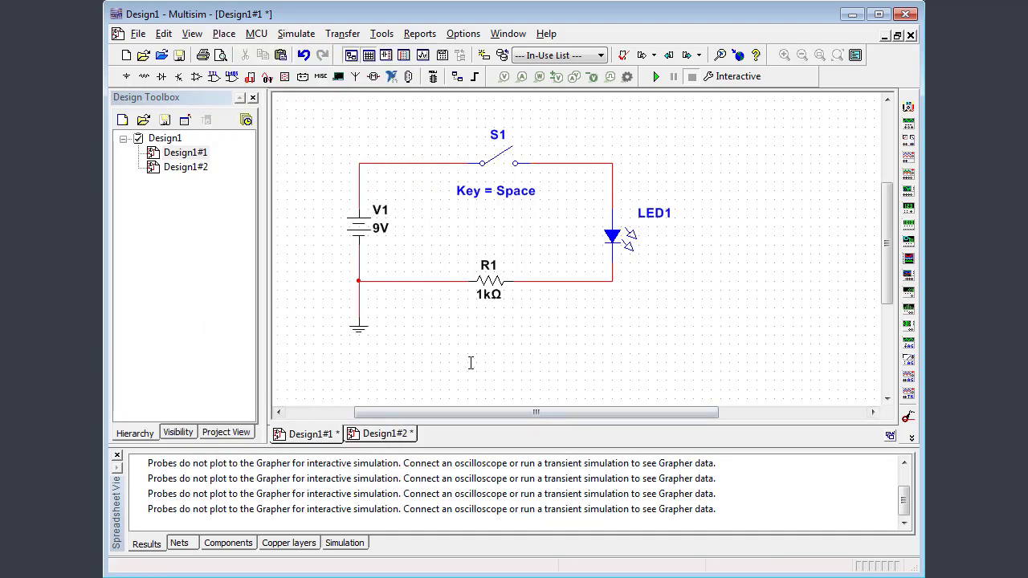
pyautogui.click(413, 327)
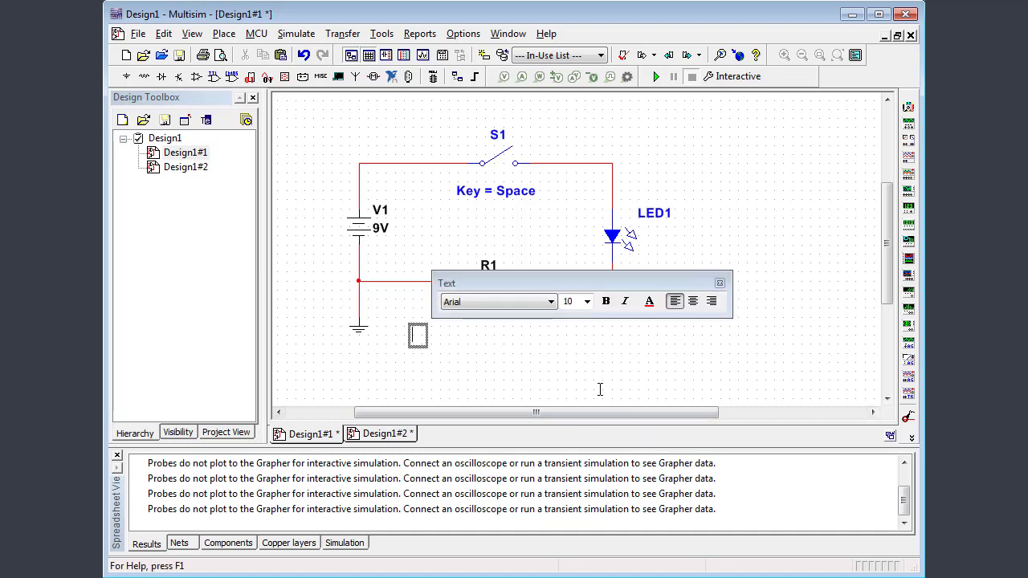
pyautogui.write('Simple LED ')
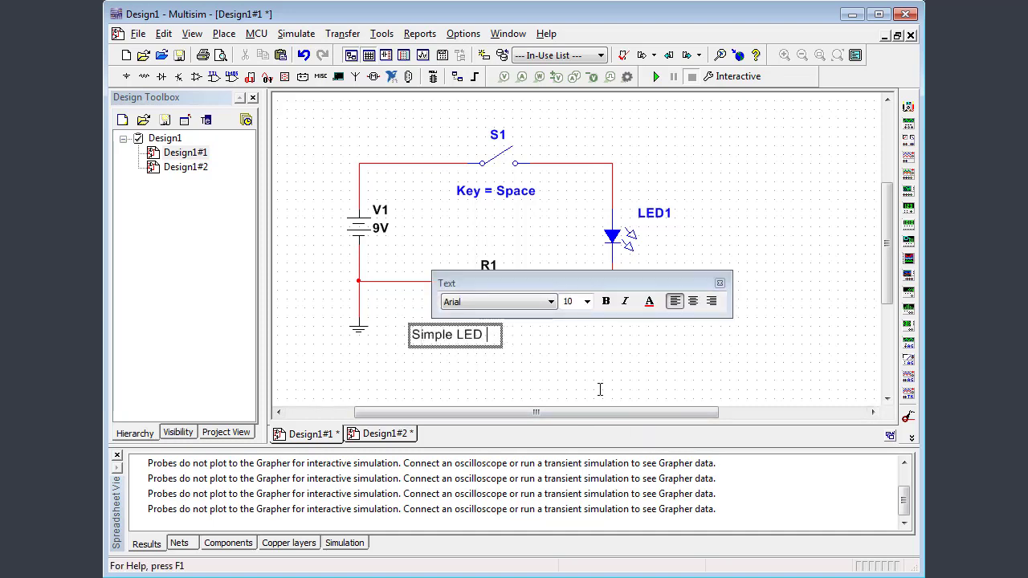
pyautogui.write('circuit')
pyautogui.press('Return')
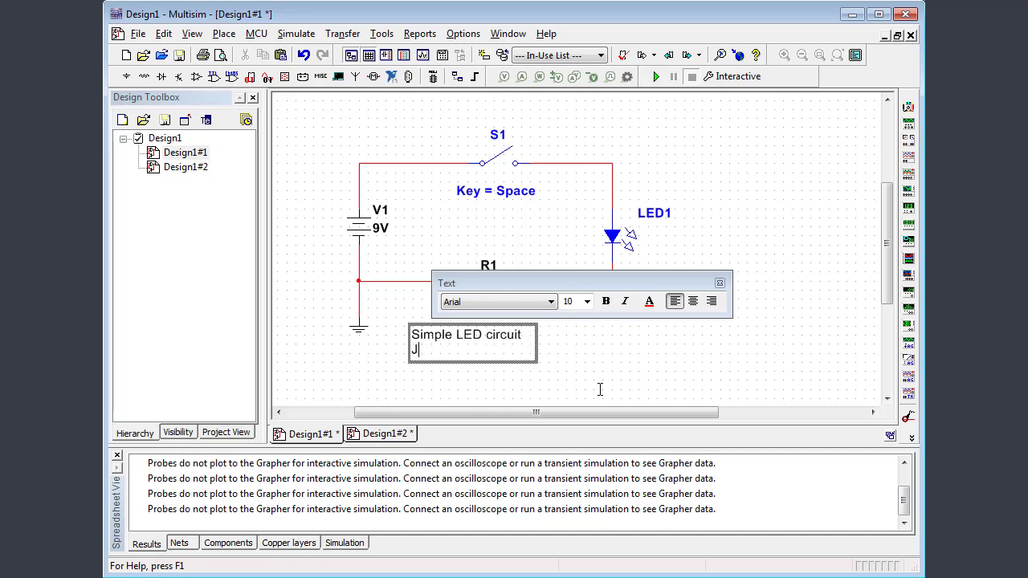
pyautogui.write('J. Sumey')
pyautogui.click(674, 365)
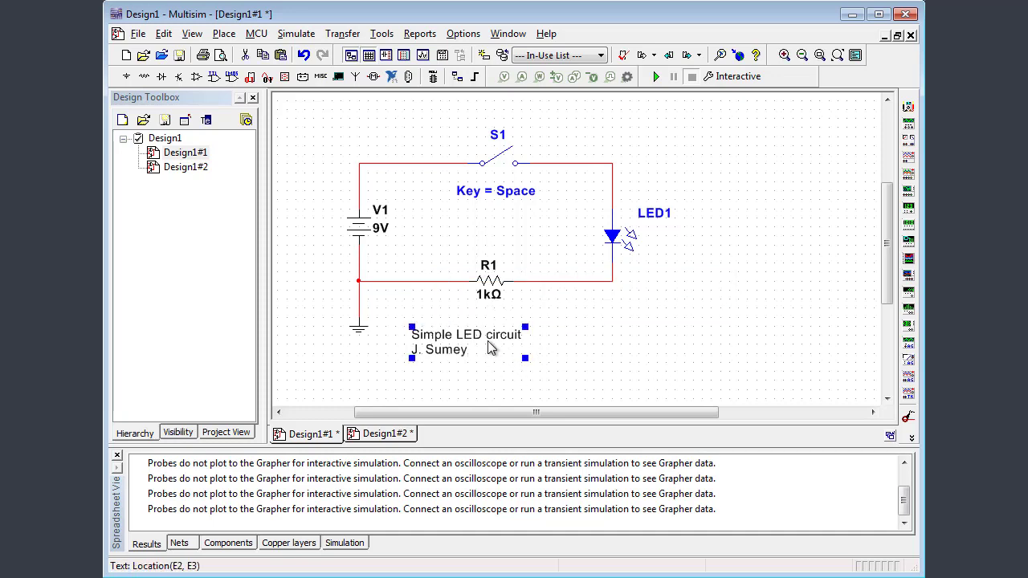
# Move the circuit label to sit below R1, right of the ground symbol.
pyautogui.moveTo(498, 342); pyautogui.dragTo(592, 322)
pyautogui.click(679, 339)
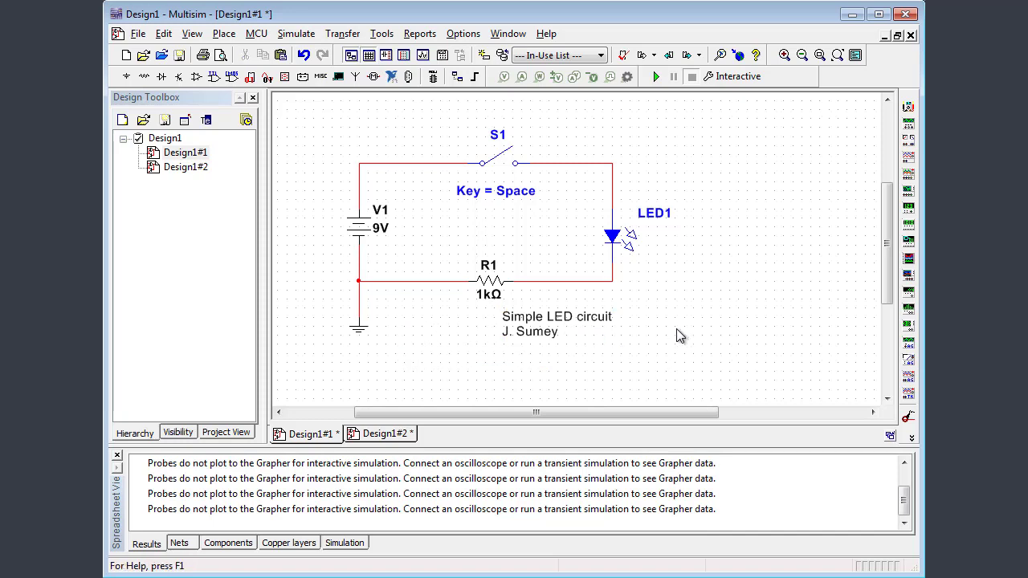
pyautogui.moveTo(565, 331)
pyautogui.mouseDown()
pyautogui.moveTo(546, 321)
pyautogui.moveTo(493, 241)
pyautogui.moveTo(553, 333)
pyautogui.mouseUp()
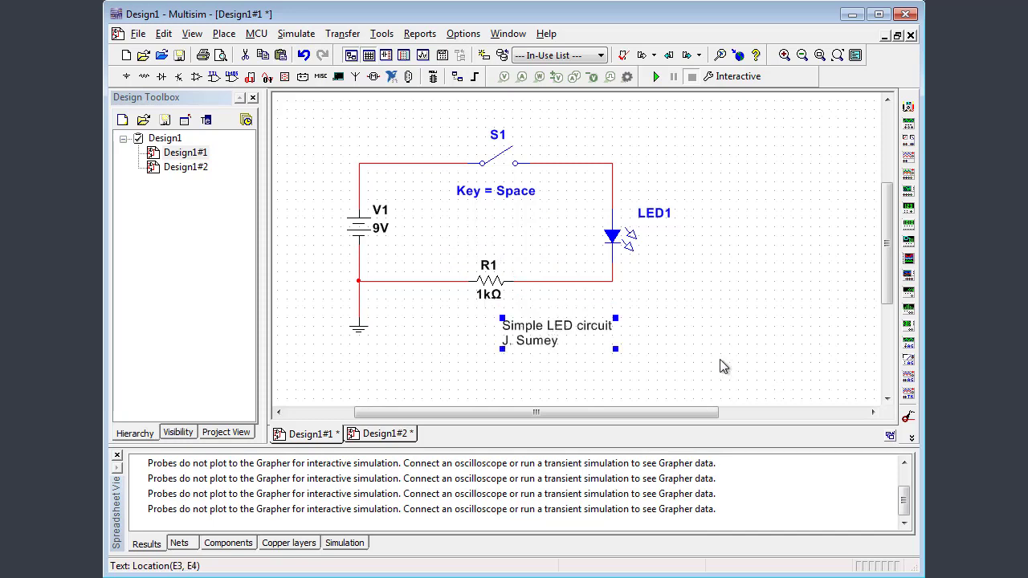
# Save all of the design as LEDdemo, so the sheets become LEDdemo#1 and LEDdemo#2.
pyautogui.click(139, 35)
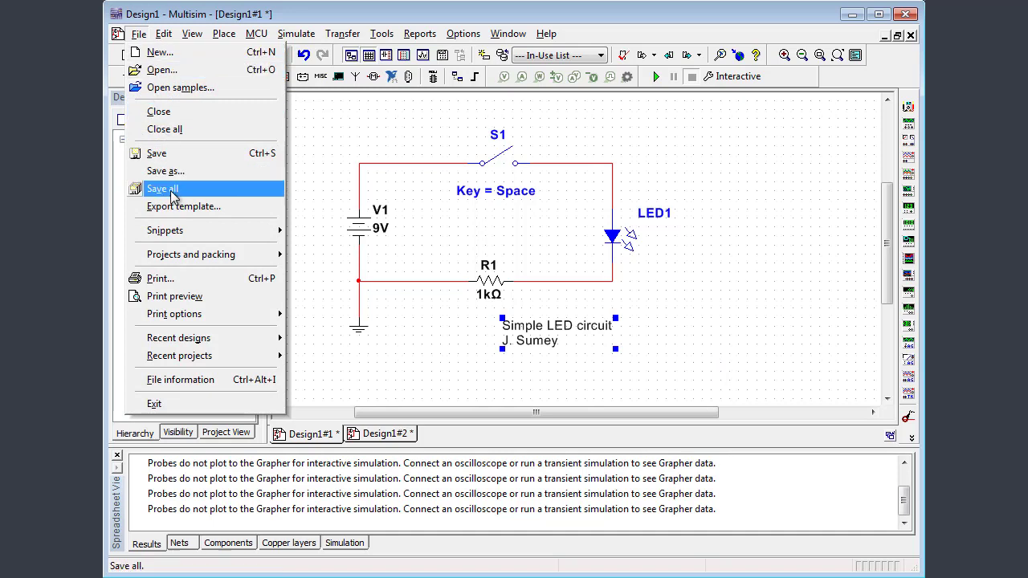
pyautogui.click(265, 157)
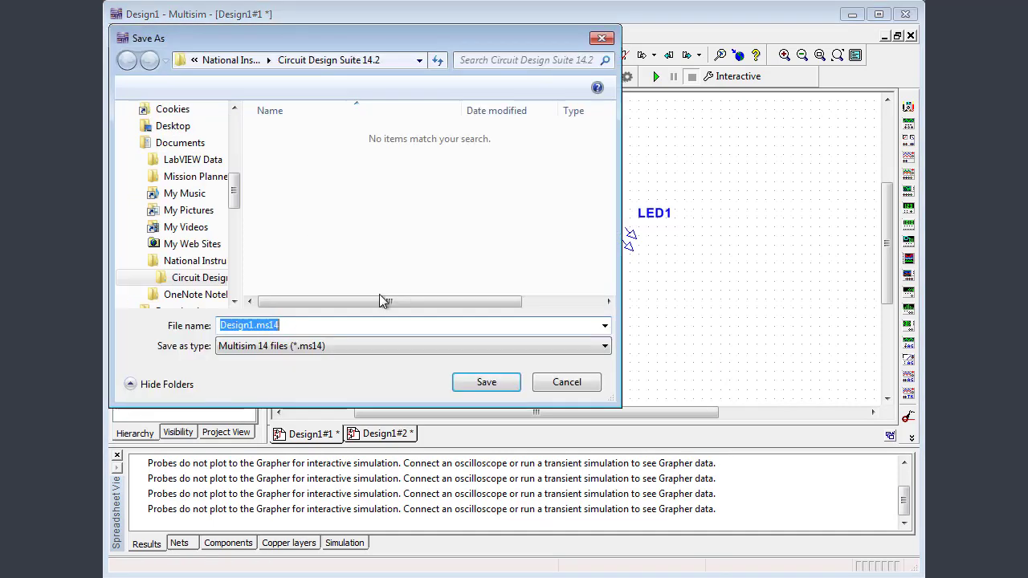
pyautogui.moveTo(369, 43); pyautogui.dragTo(519, 75)
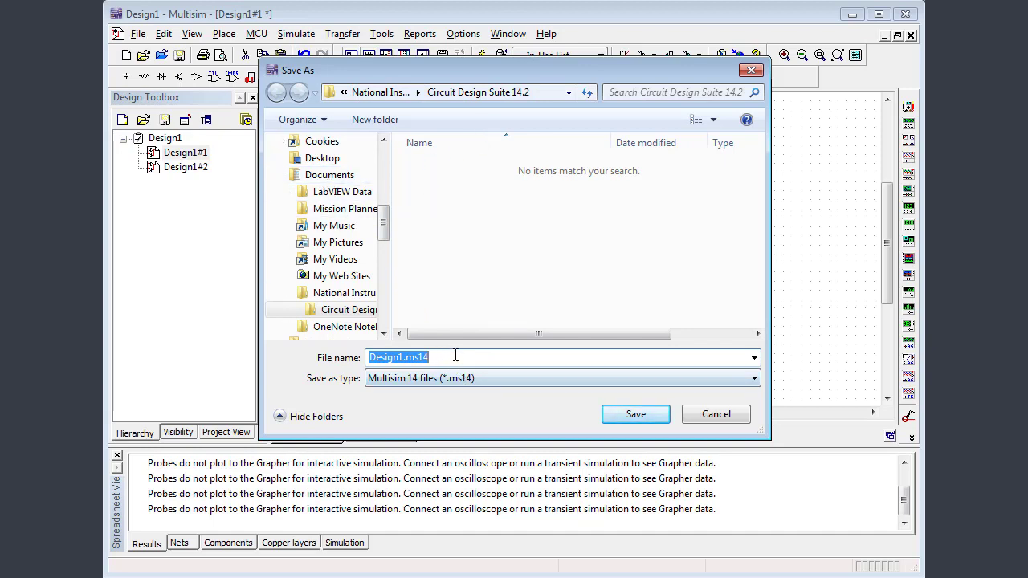
pyautogui.write('L')
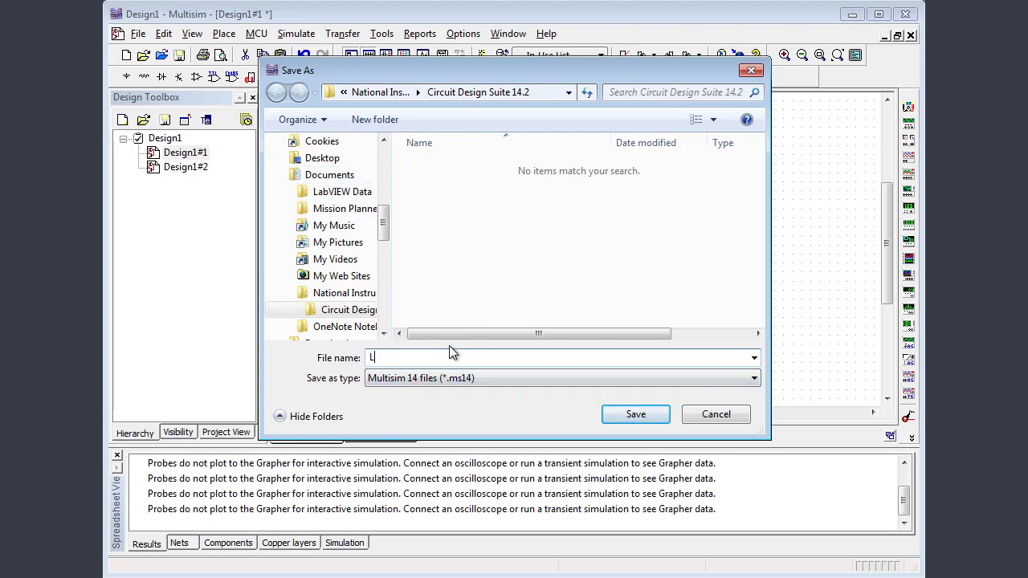
pyautogui.write('EDdemo')
pyautogui.press('Return')
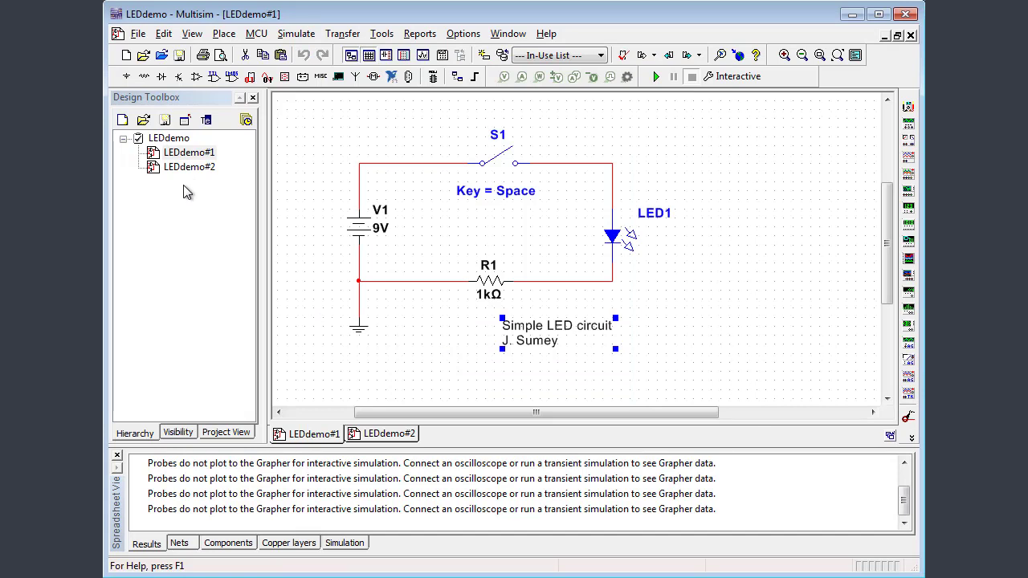
pyautogui.click(683, 300)
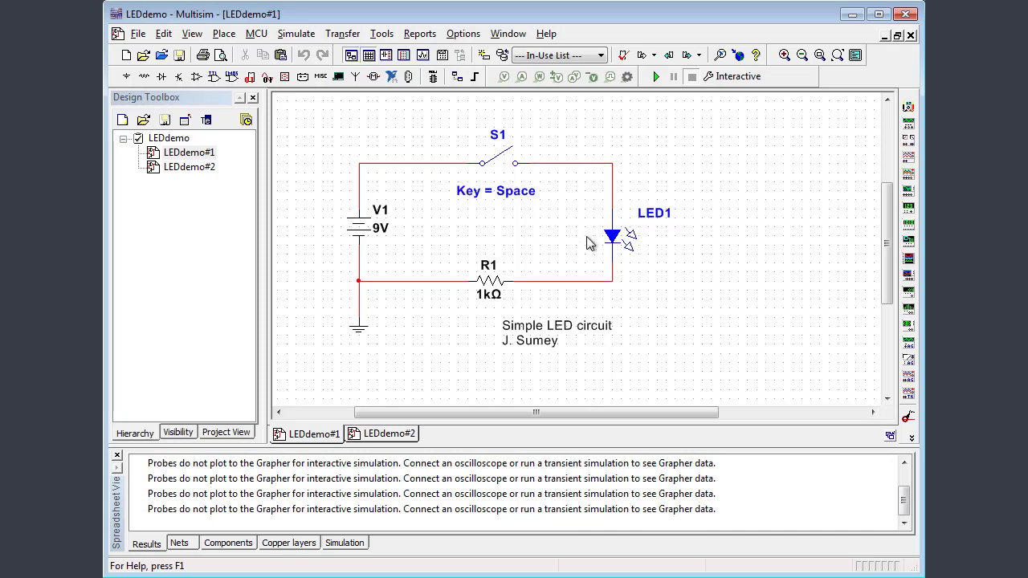
# Capture the framed LED circuit area as an image using Tools > Capture screen area, then close the frame.
pyautogui.click(382, 33)
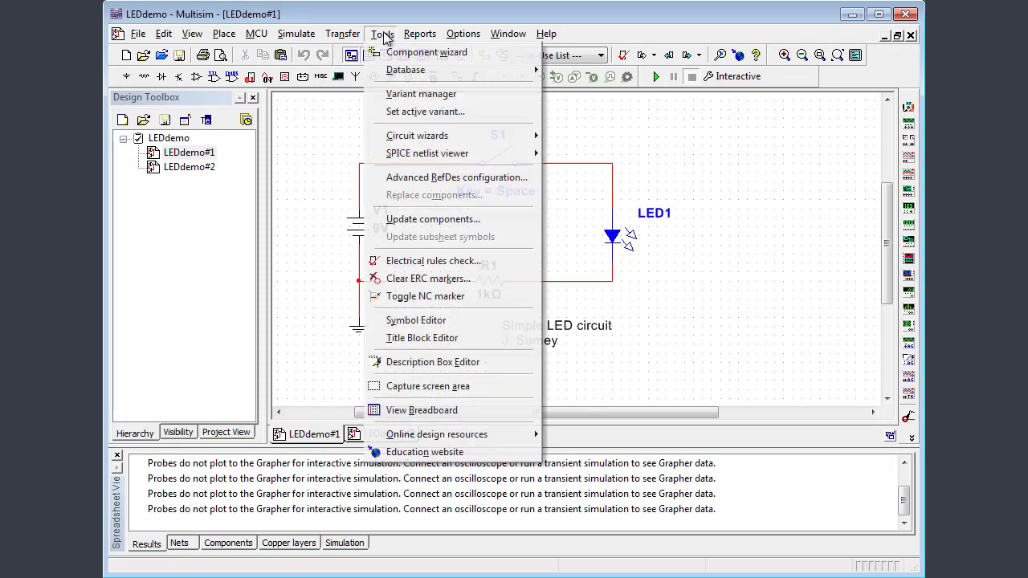
pyautogui.click(428, 387)
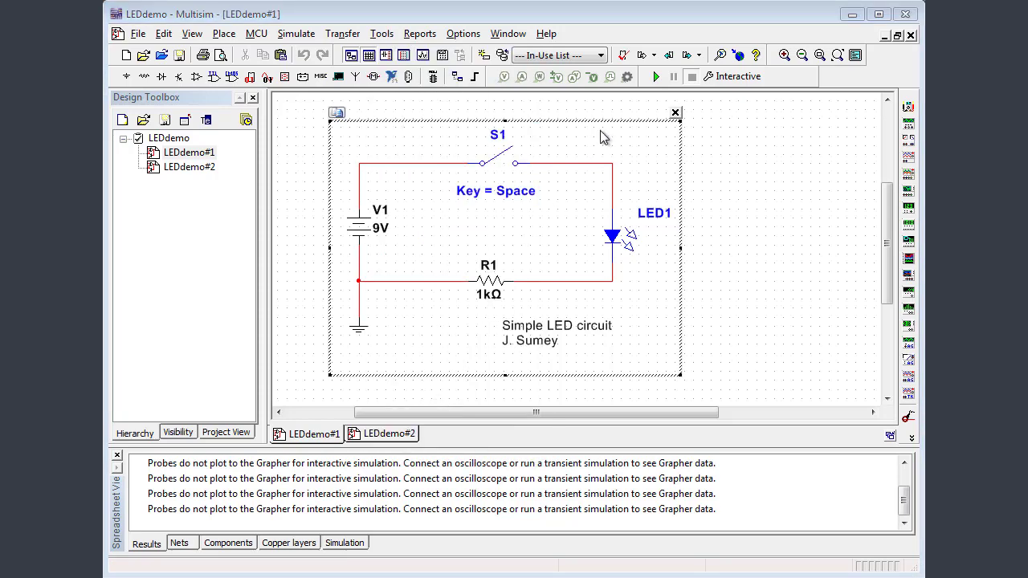
pyautogui.moveTo(609, 124)
pyautogui.mouseDown()
pyautogui.moveTo(695, 170)
pyautogui.moveTo(771, 160)
pyautogui.moveTo(722, 126)
pyautogui.moveTo(612, 123)
pyautogui.mouseUp()
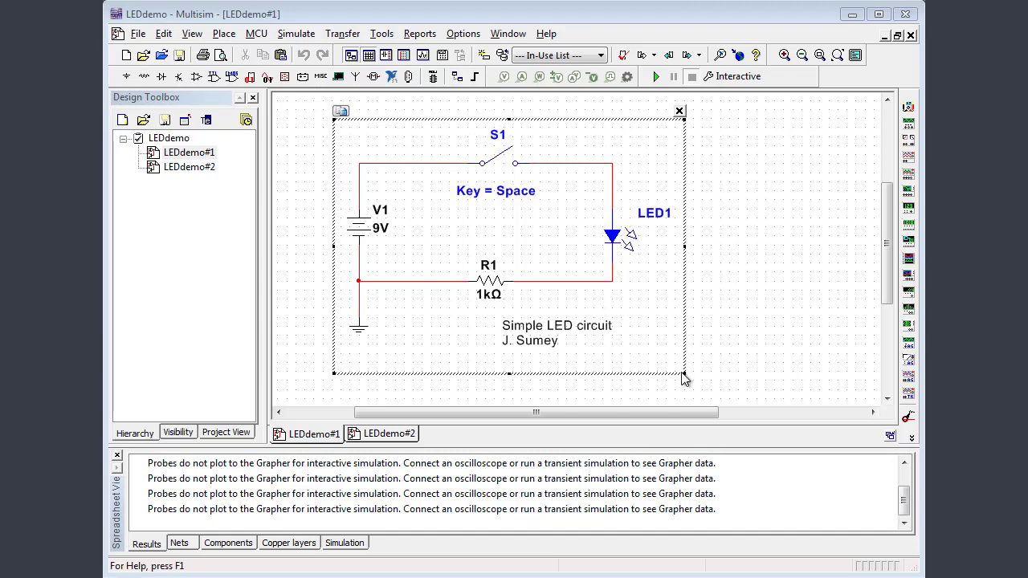
pyautogui.moveTo(684, 373); pyautogui.dragTo(703, 384)
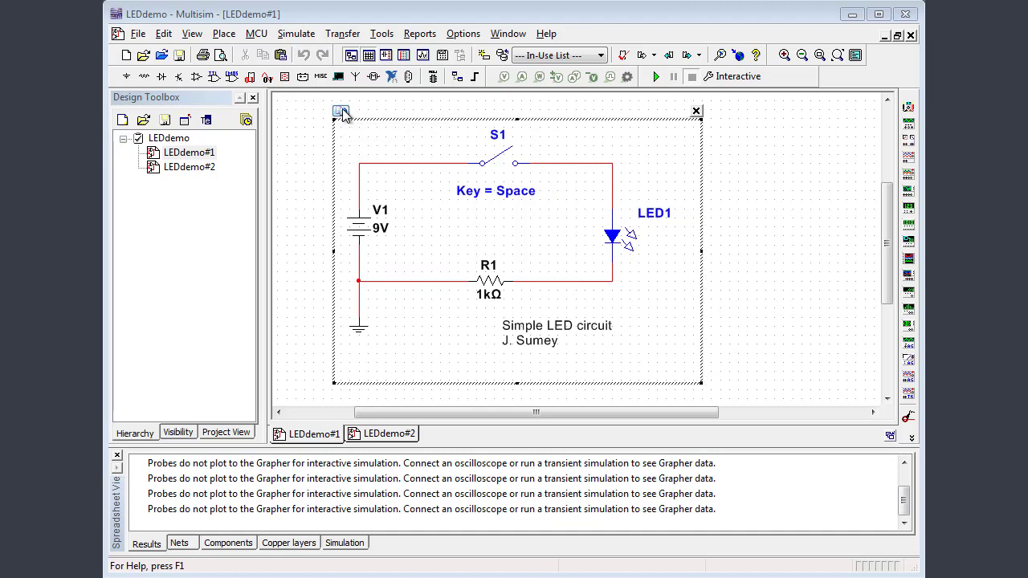
pyautogui.click(696, 111)
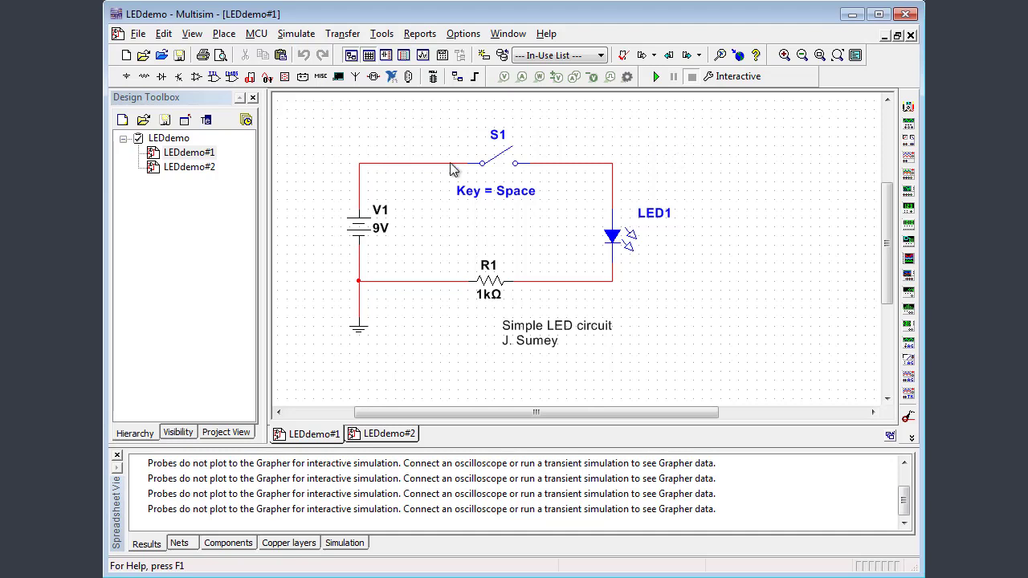
# Paste the circuit image as a picture on the blank line under the Lab 1 title in Word.
pyautogui.hotkey('alt', 'Tab')
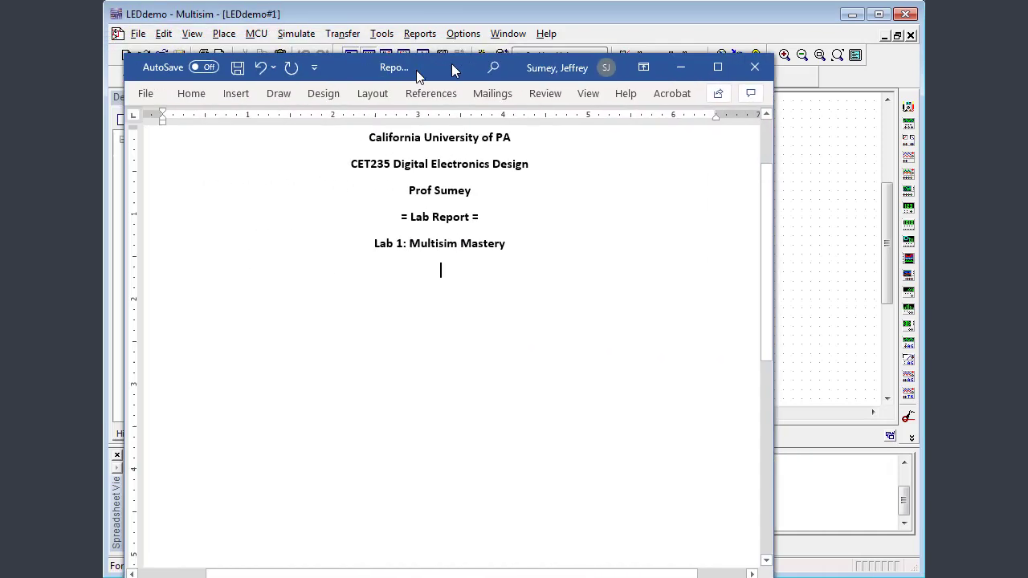
pyautogui.moveTo(471, 64); pyautogui.dragTo(484, 35)
pyautogui.scroll(2, 634, 209)
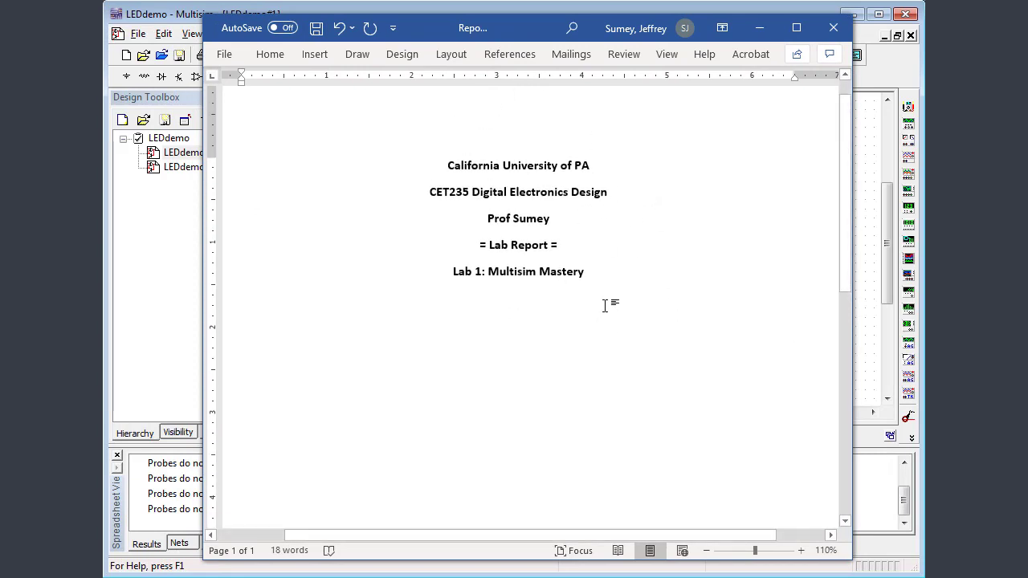
pyautogui.rightClick(513, 325)
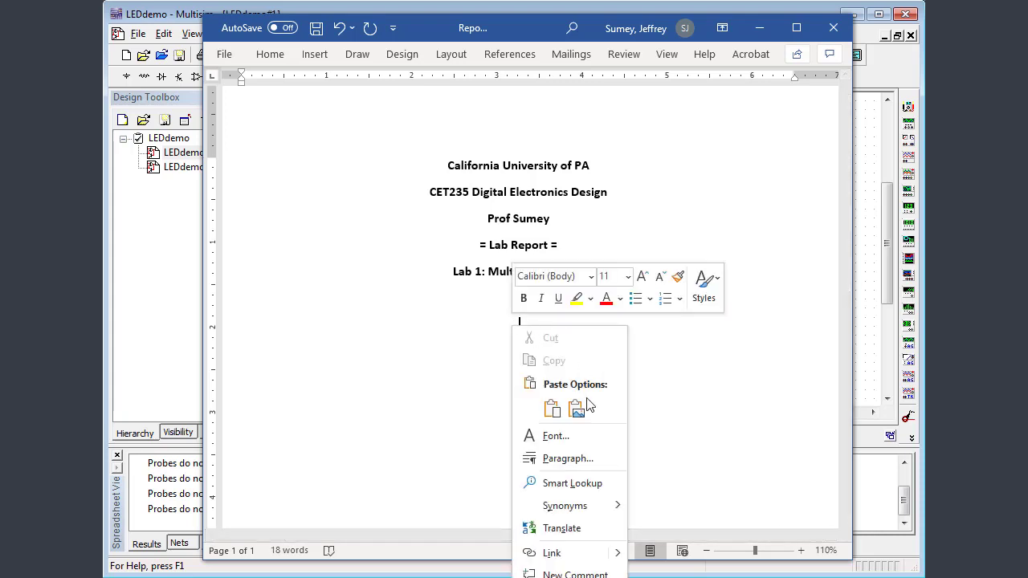
pyautogui.click(575, 407)
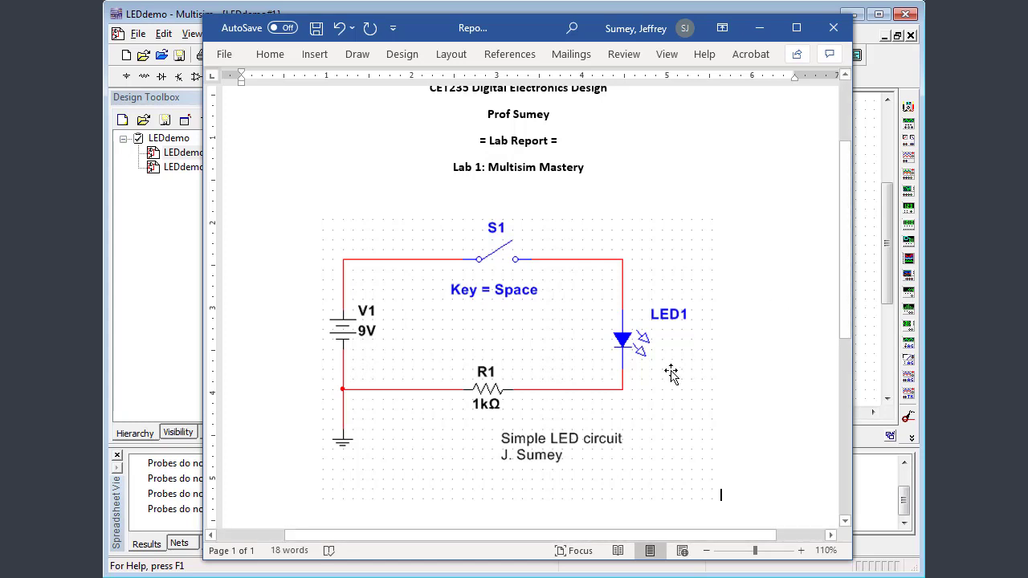
# Give the pasted circuit picture a black border, then minimize Word.
pyautogui.click(554, 329)
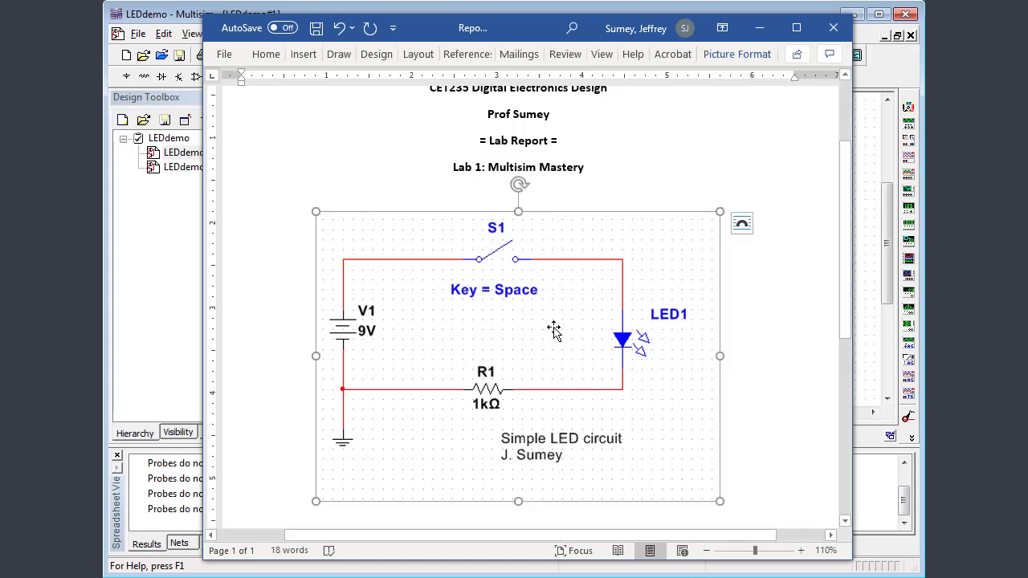
pyautogui.click(736, 54)
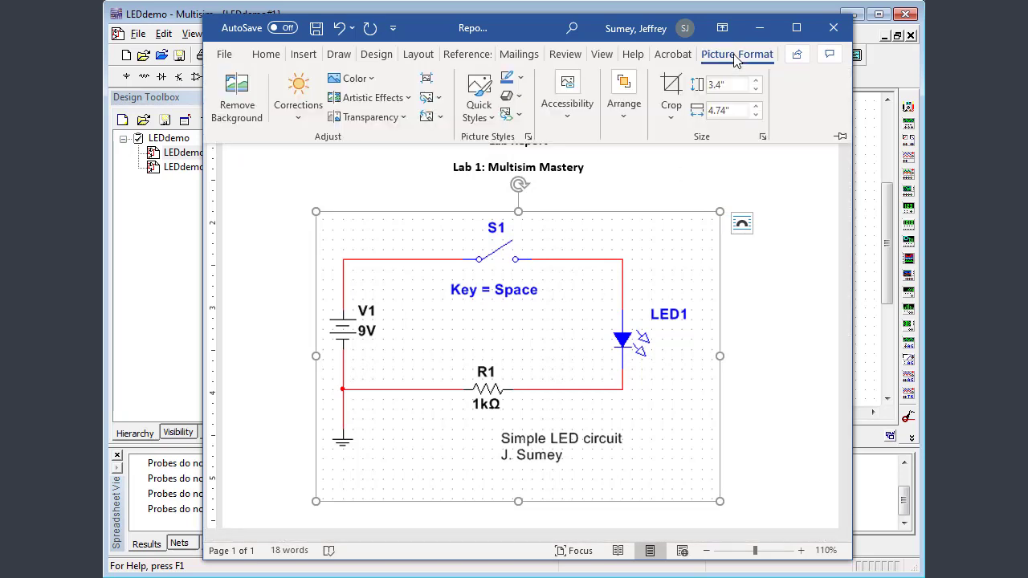
pyautogui.click(520, 77)
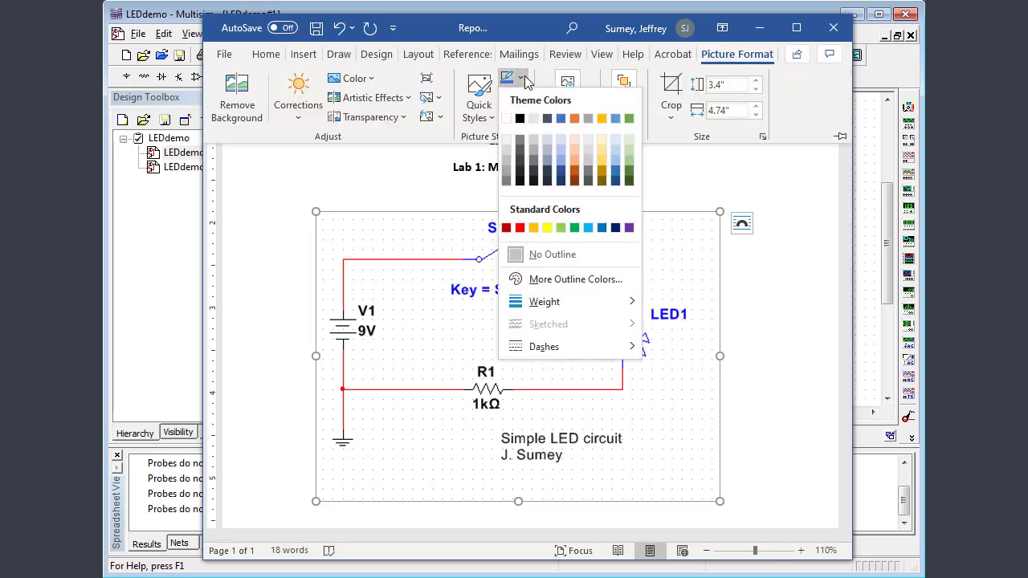
pyautogui.click(520, 118)
pyautogui.click(801, 314)
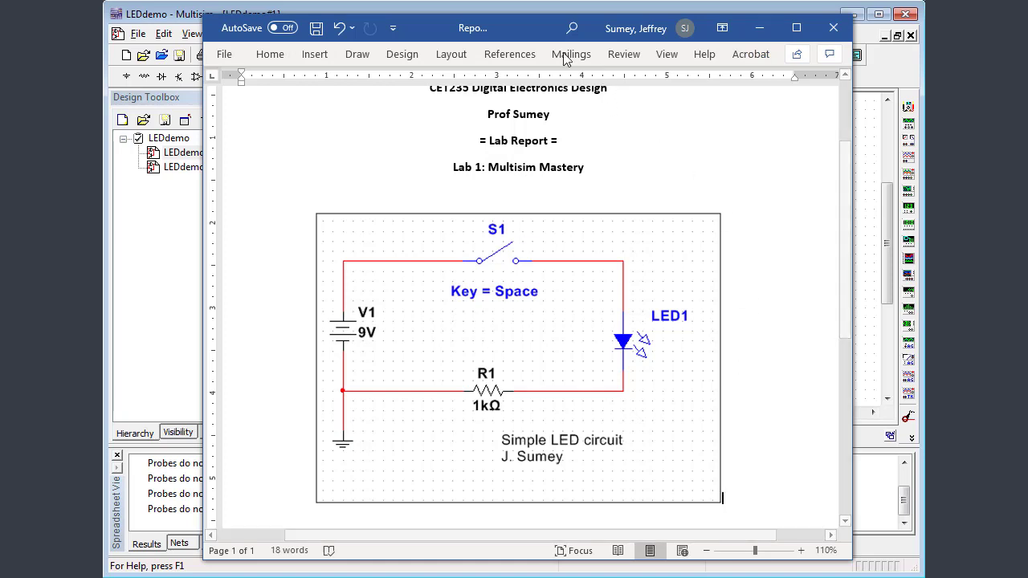
pyautogui.click(759, 28)
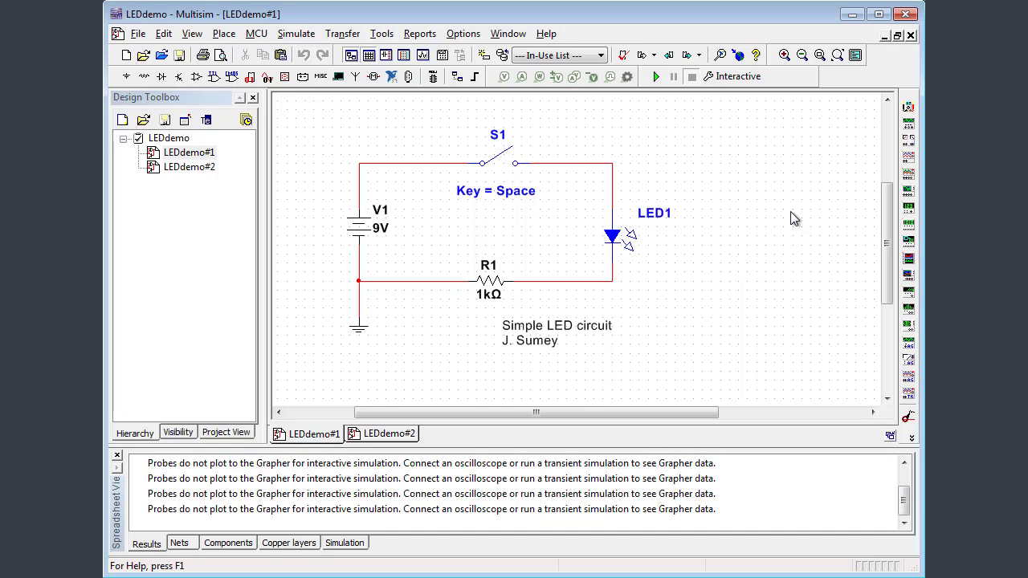
# Add a 'RECAP:' text box right of LED1 listing user i/f, create circuit, wiring and simulation.
pyautogui.click(710, 172)
pyautogui.write('RECAP:')
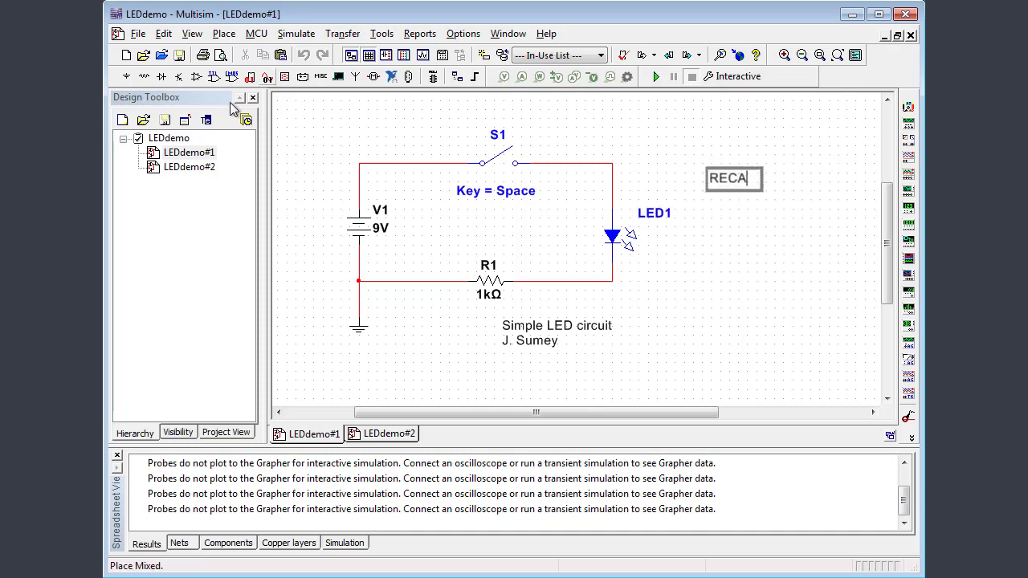
pyautogui.press('Return')
pyautogui.press('Return')
pyautogui.write('- user i')
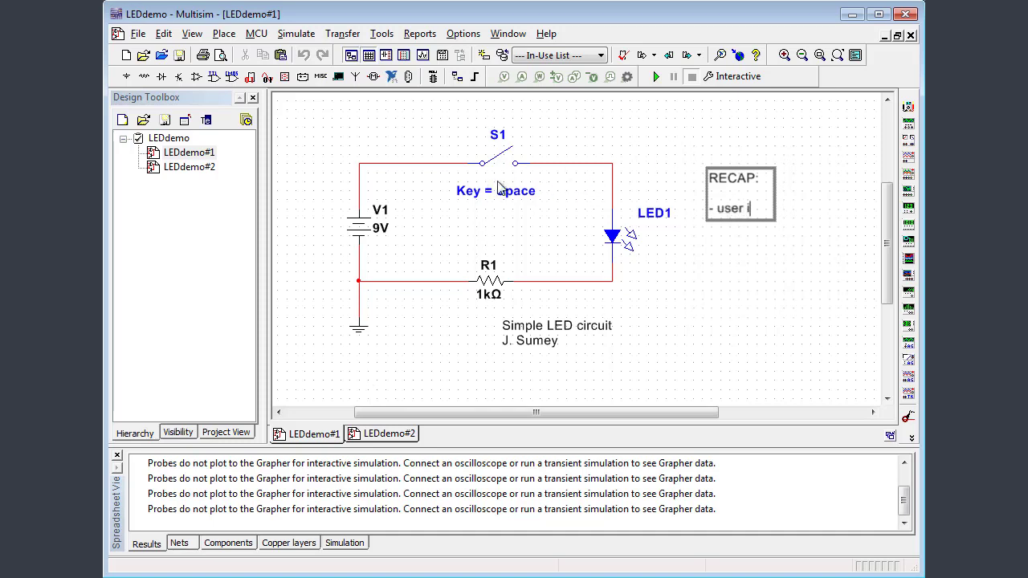
pyautogui.write('/f')
pyautogui.press('Return')
pyautogui.write('- create c')
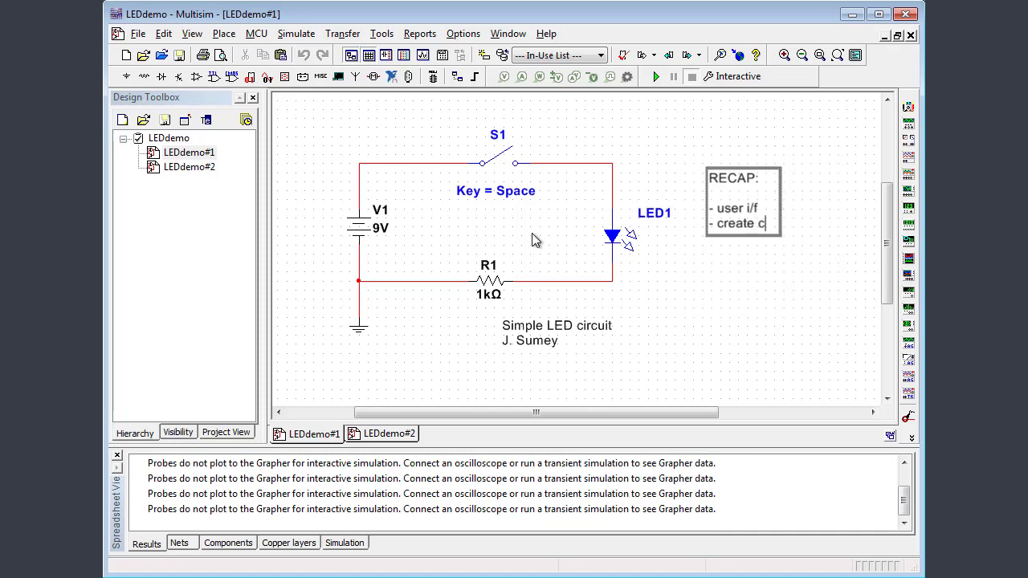
pyautogui.write('ircuit')
pyautogui.press('Return')
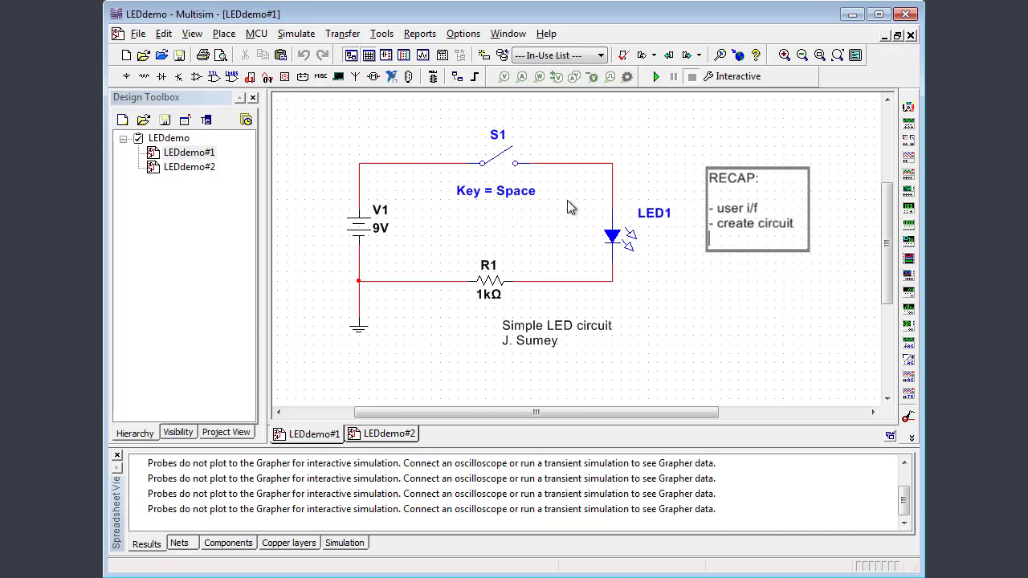
pyautogui.write('- wiring')
pyautogui.press('Return')
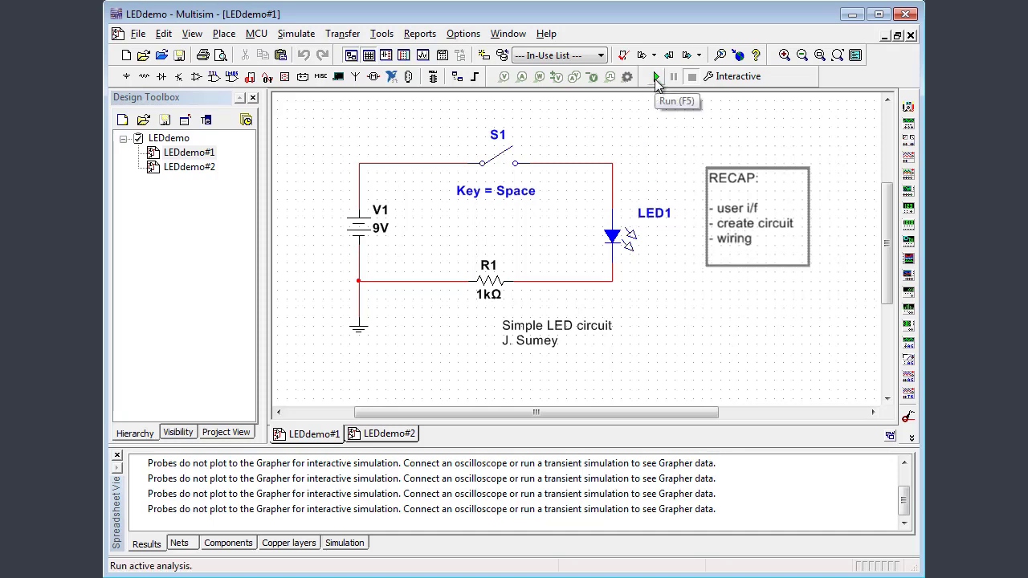
pyautogui.write('- sim')
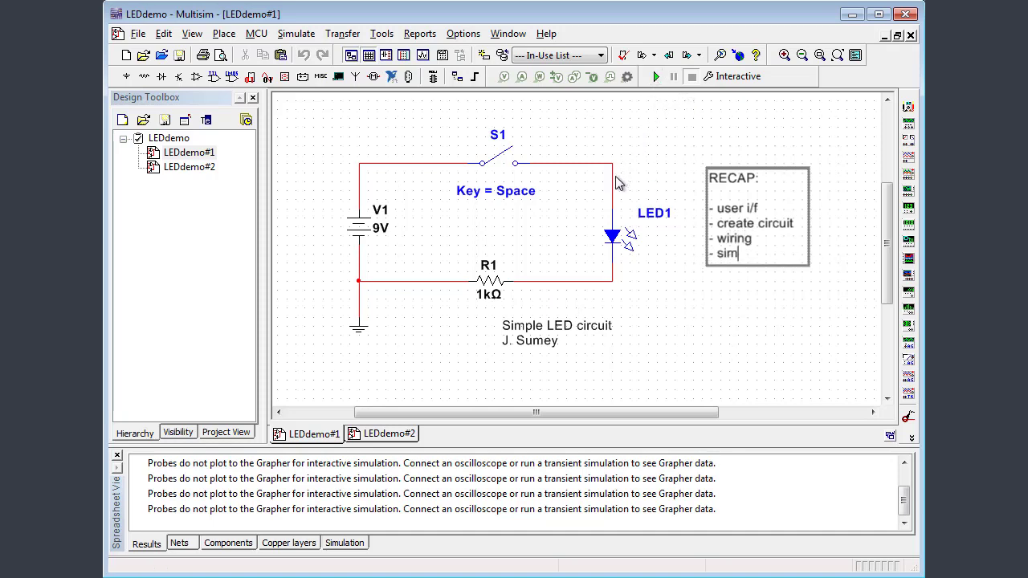
pyautogui.write('ulation')
# Extend the RECAP list with '- editing/labeling', '- saving' and '- screen clip'.
pyautogui.click(625, 241)
pyautogui.write('- ed')
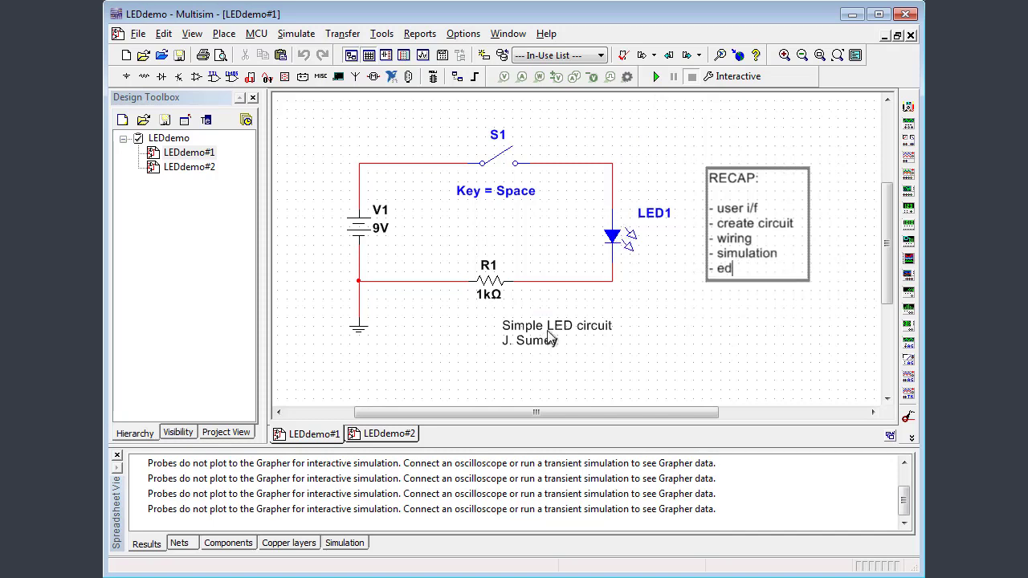
pyautogui.write('iting/labeling')
pyautogui.press('Return')
pyautogui.write('- saving')
pyautogui.press('Return')
pyautogui.write('- screen clip')
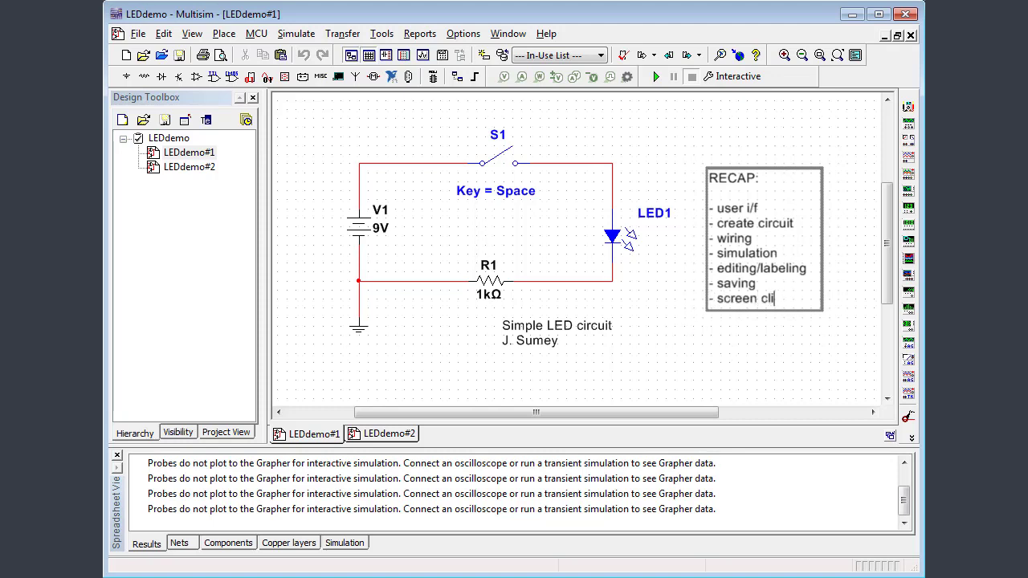